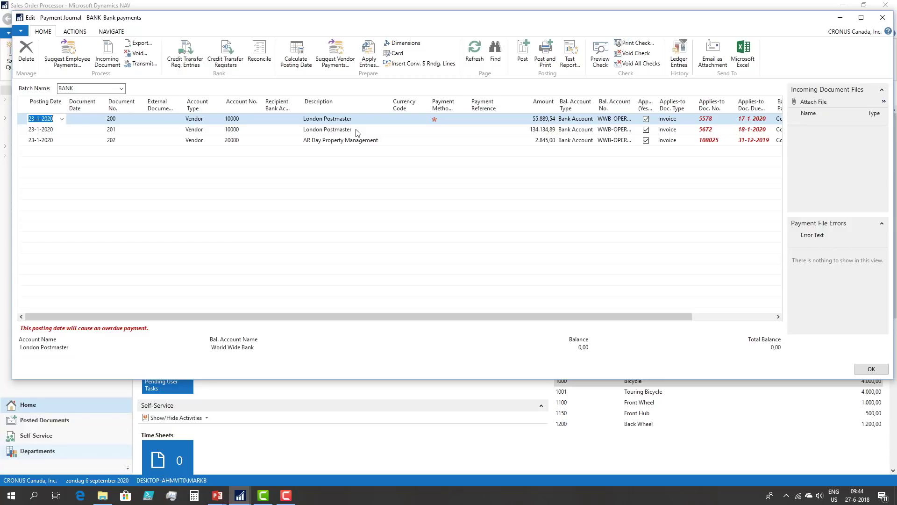
Step: Print the checks for the BANK payment journal batch as a PDF with the standard Check report, and close the output and journal
click(356, 131)
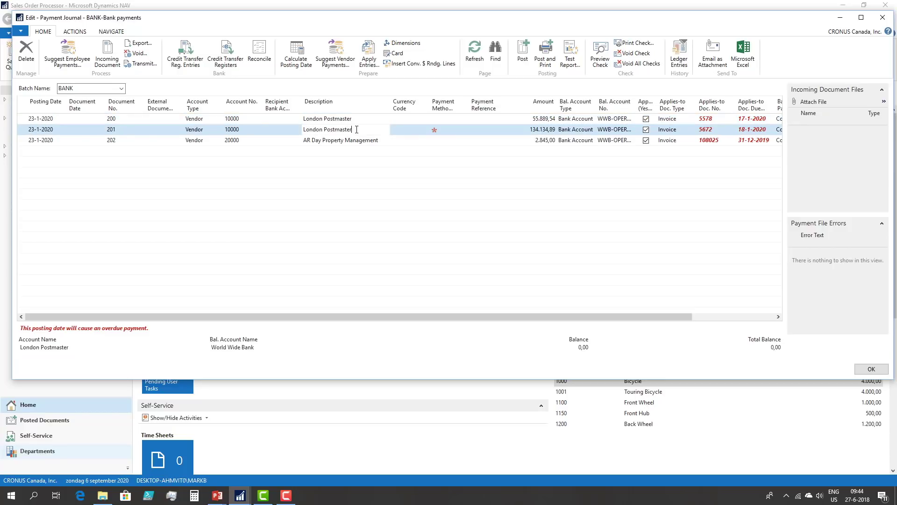
click(636, 43)
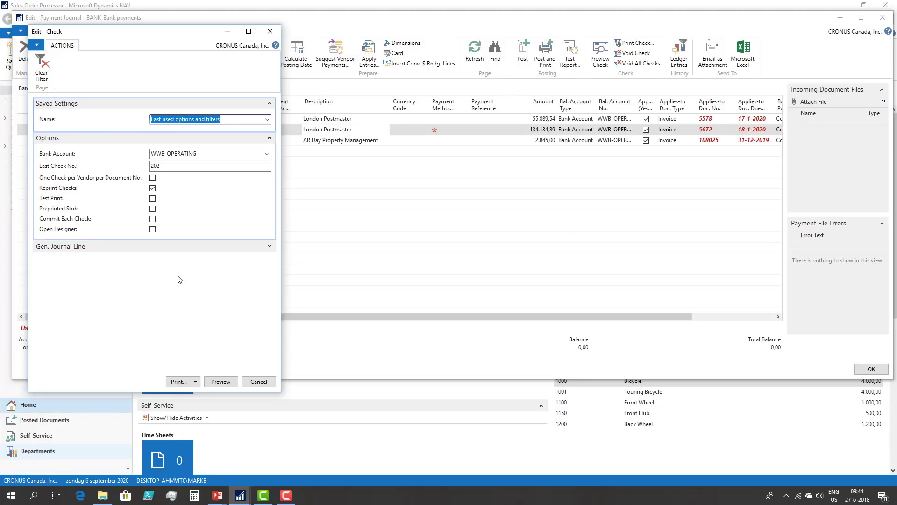
click(195, 382)
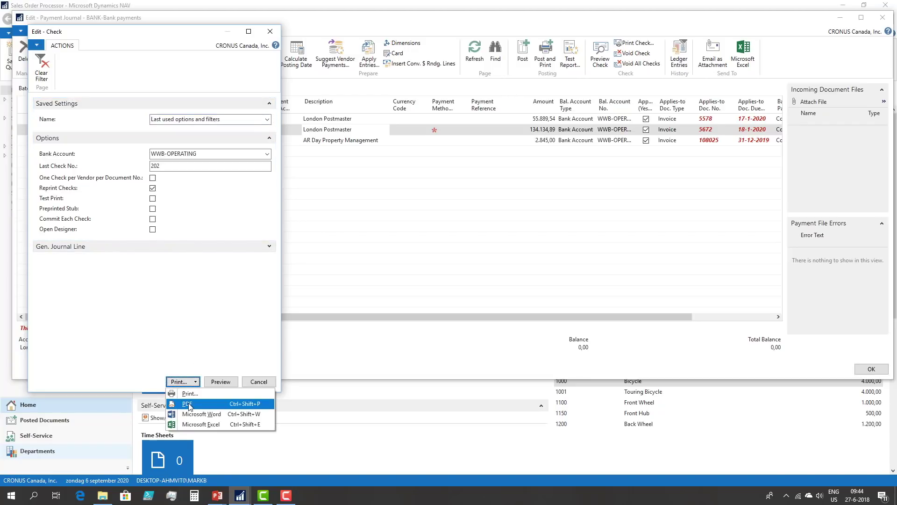
click(180, 402)
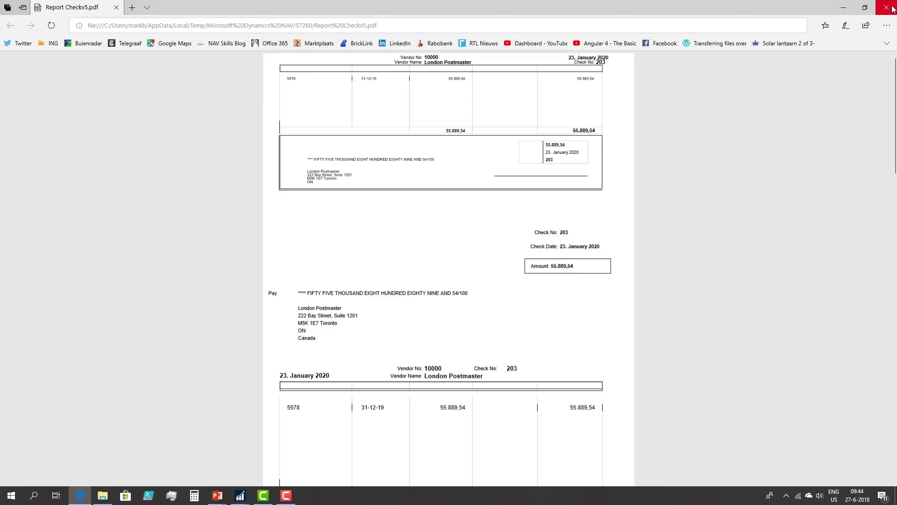
click(892, 8)
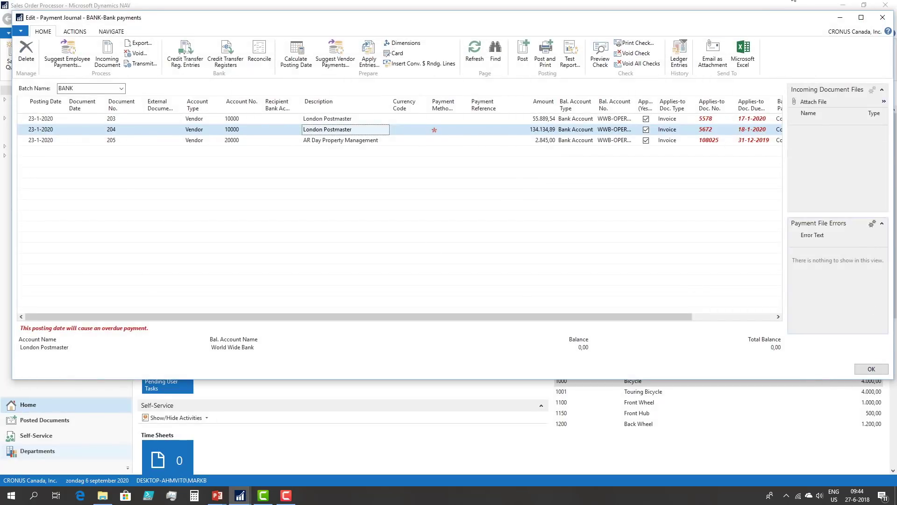
click(883, 17)
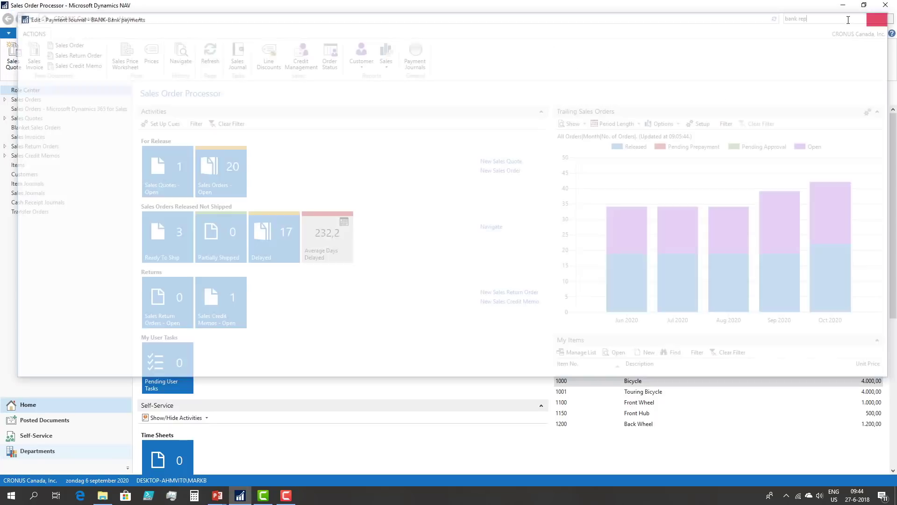
Step: Set the report ID for Check usage to 70301 in Report Selection - Bank Acc
click(847, 20)
text(bank rep)
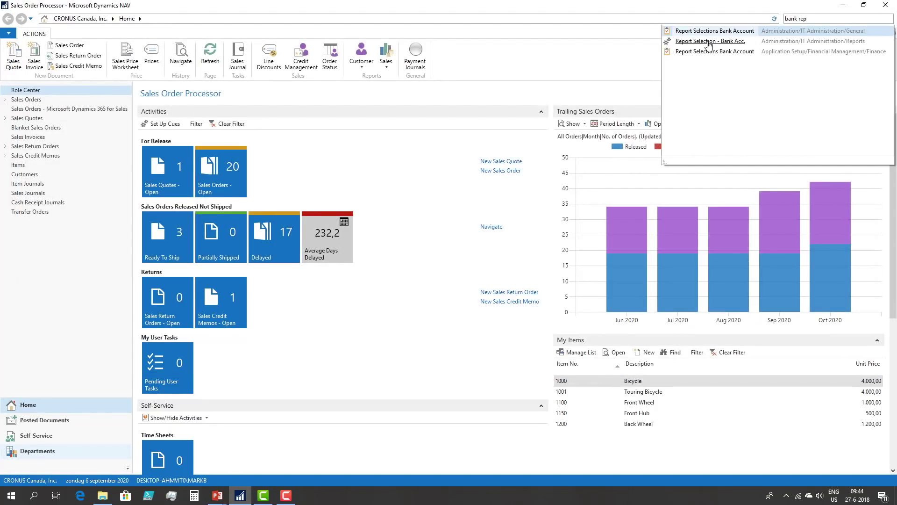
click(709, 42)
click(74, 117)
text(70301)
key(Tab)
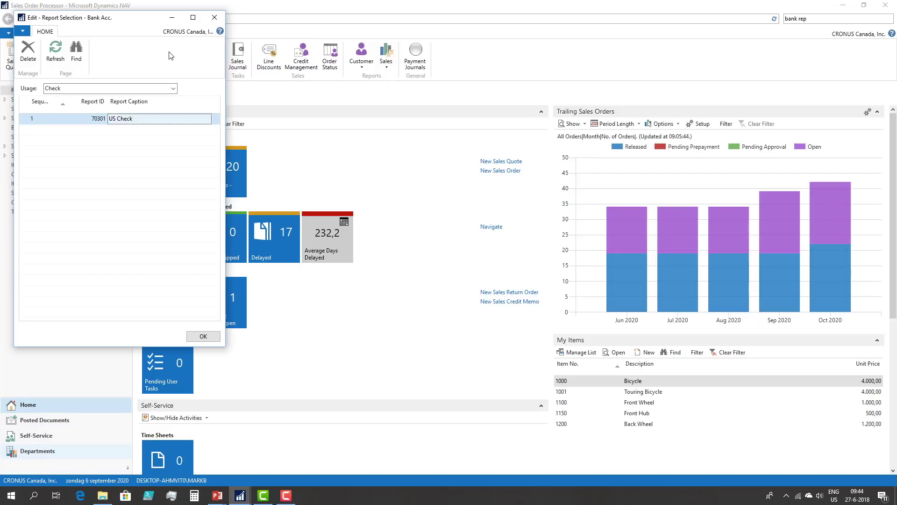
click(206, 340)
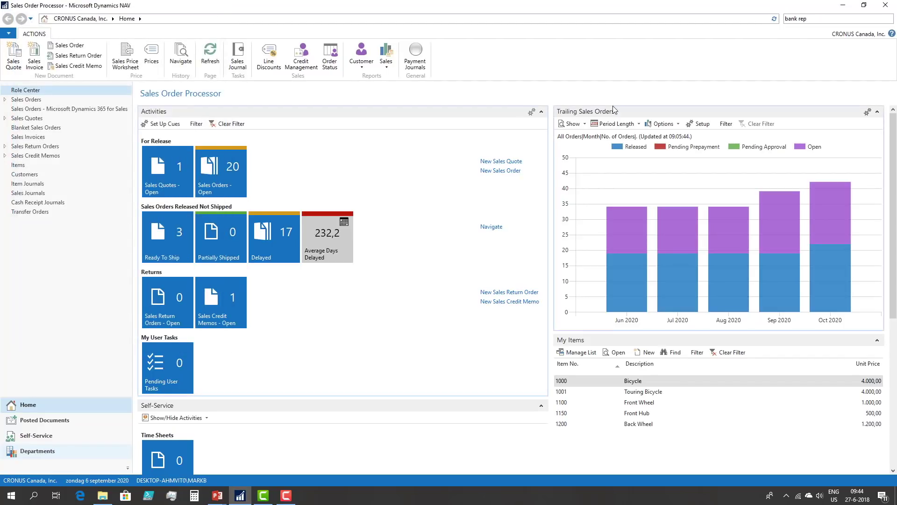
Step: Print the BANK batch payments with the US Check report as a PDF, with Reprint Checks enabled and Open Designer disabled
click(416, 58)
click(421, 86)
click(634, 43)
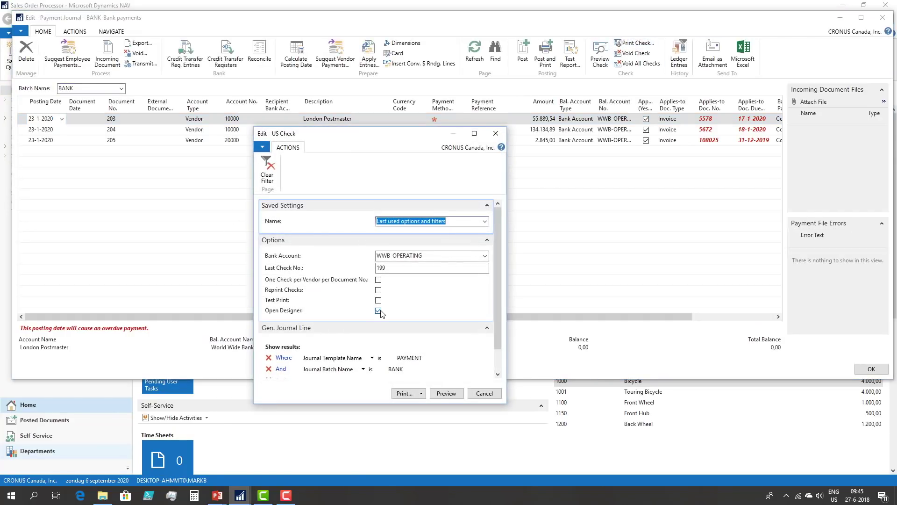
click(379, 290)
click(379, 311)
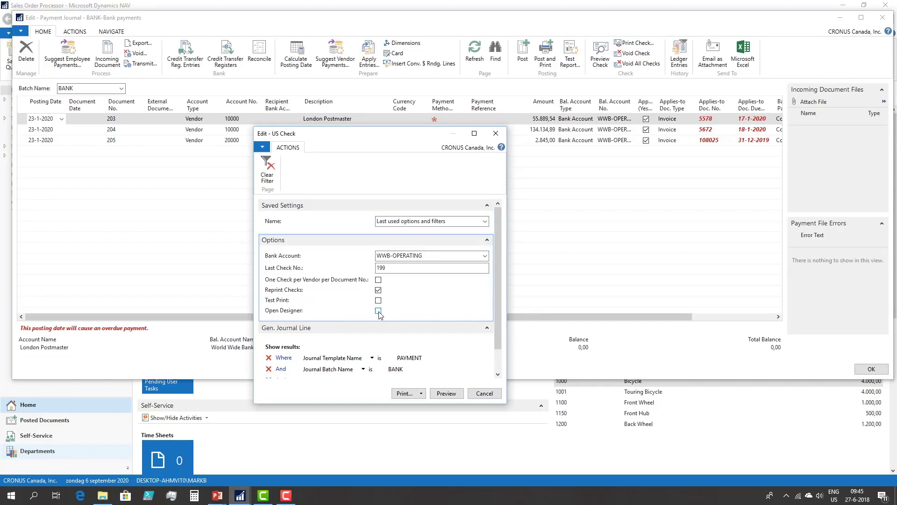
click(421, 394)
click(421, 407)
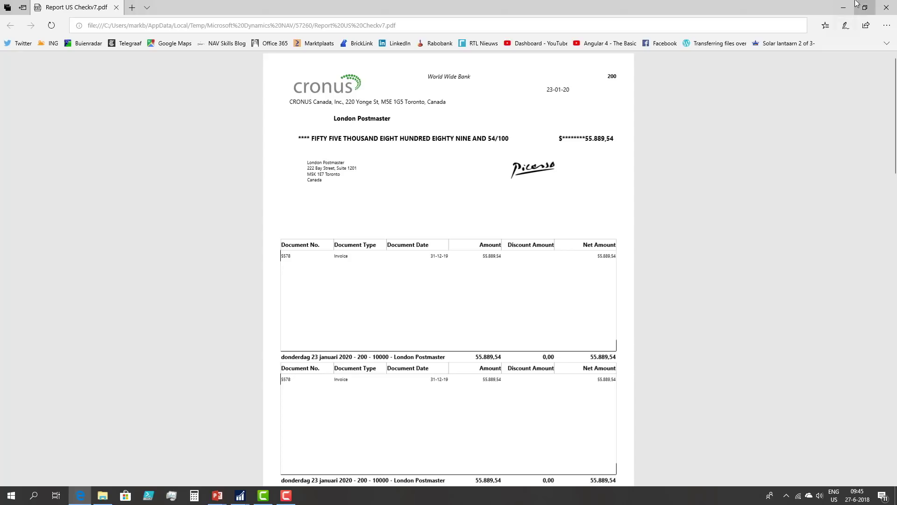
click(885, 11)
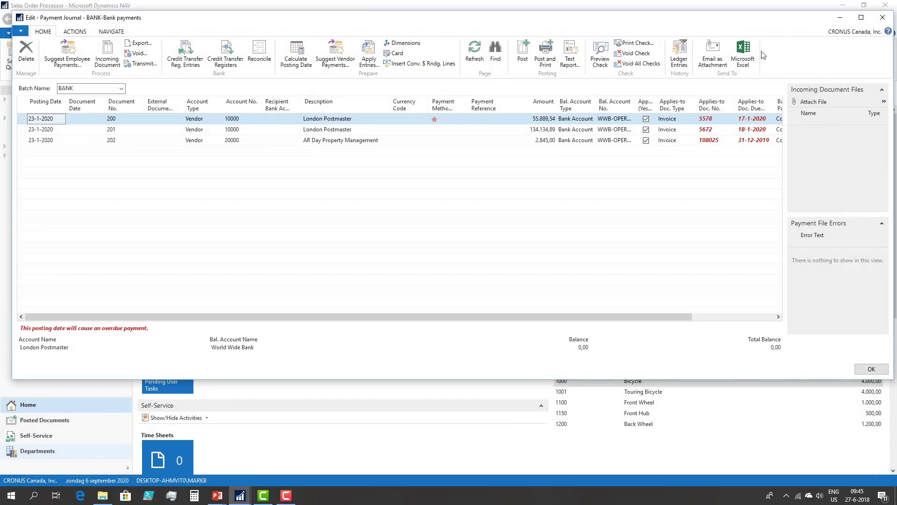
click(866, 371)
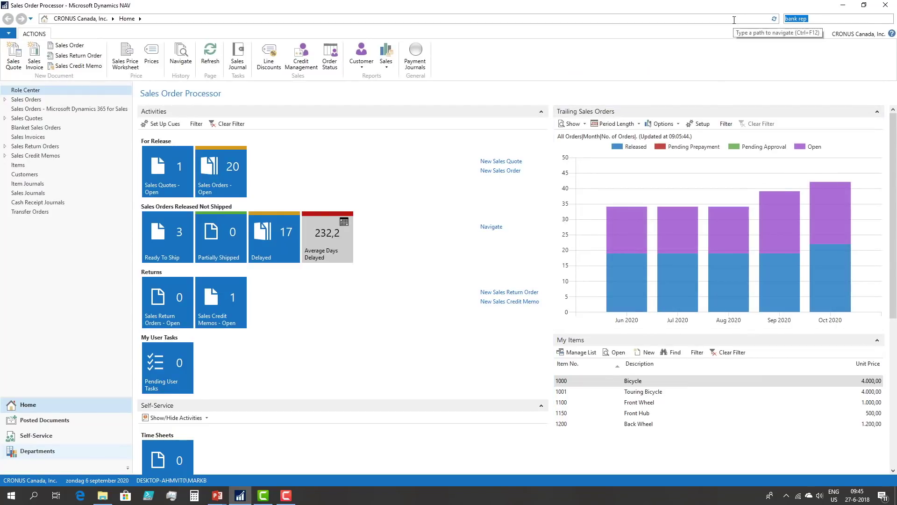
Step: Change the check layout to Stub-Stub-Check in ForNAV Check Setup
text(for)
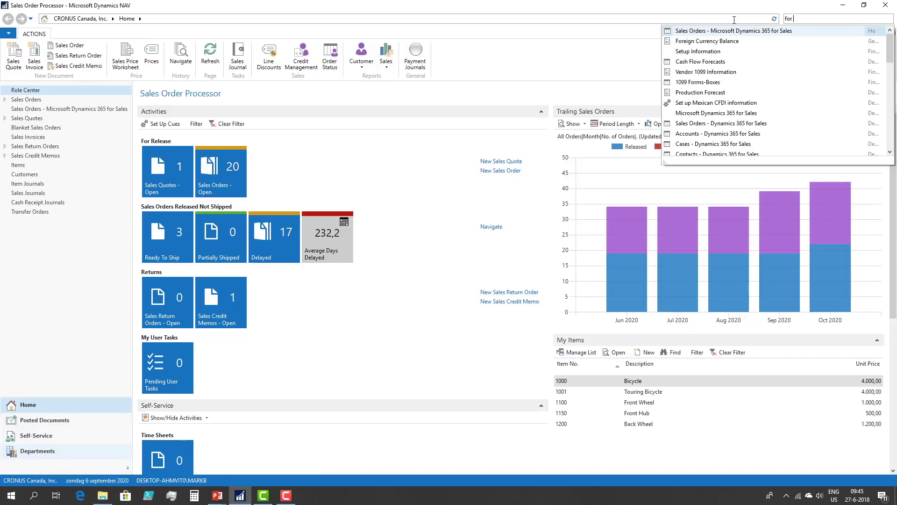
click(701, 30)
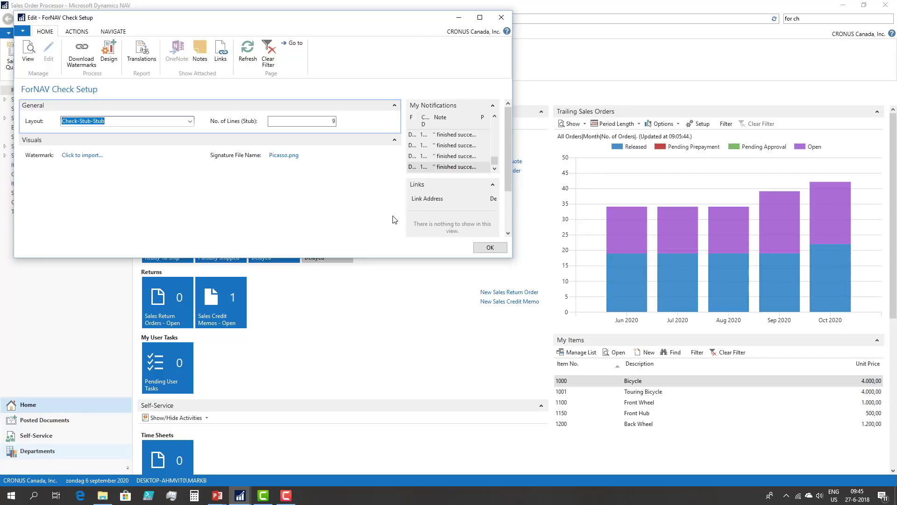
click(190, 123)
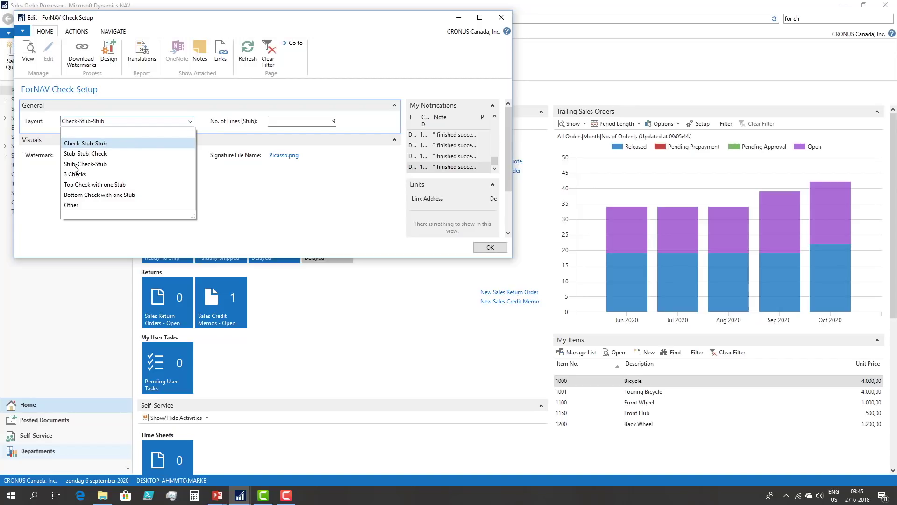
click(85, 154)
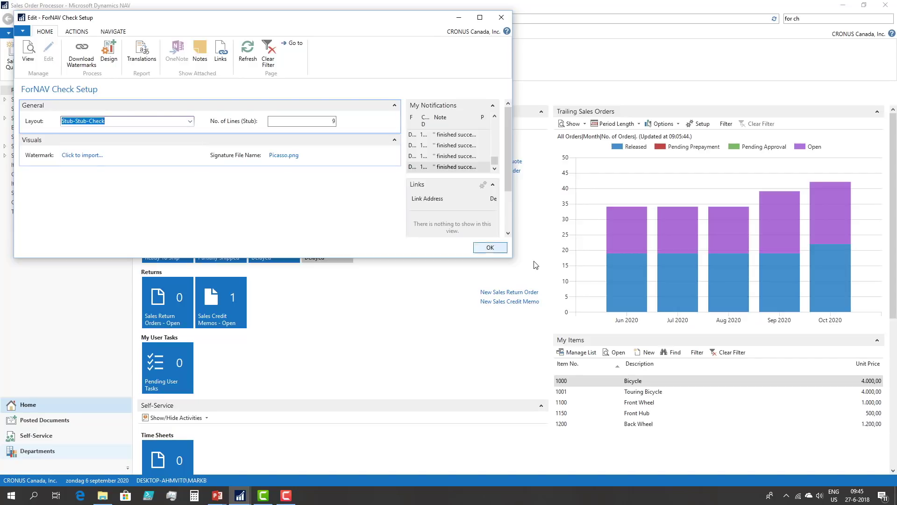
click(491, 248)
Step: Print the payment journal's checks as a PDF in the Stub-Stub-Check layout, and close the output and journal
click(414, 63)
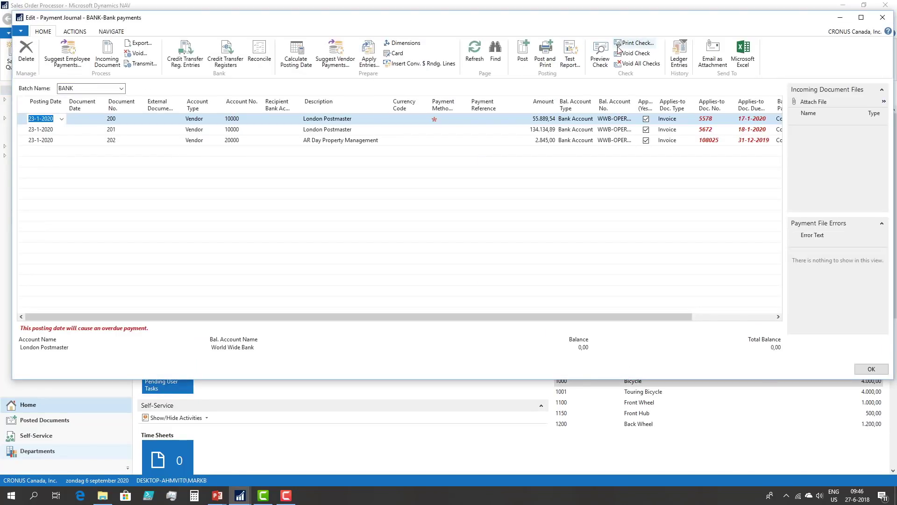
click(635, 43)
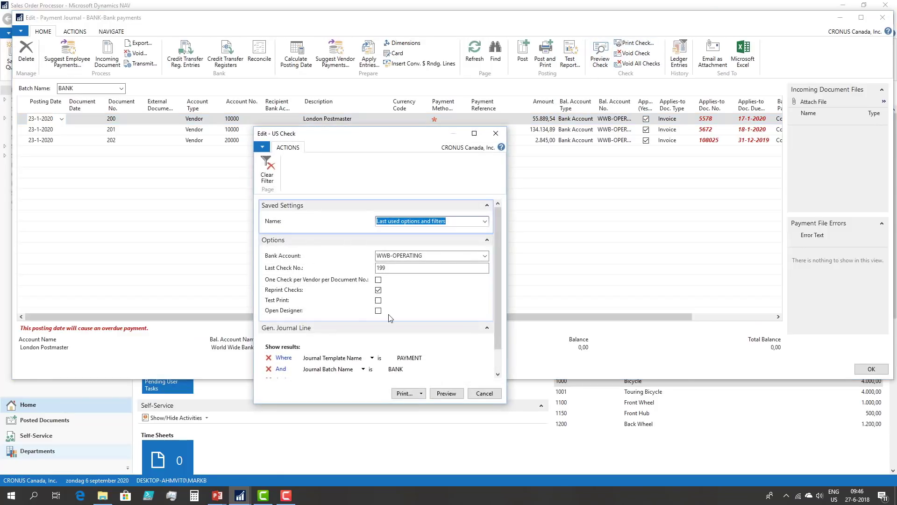
click(411, 393)
click(420, 411)
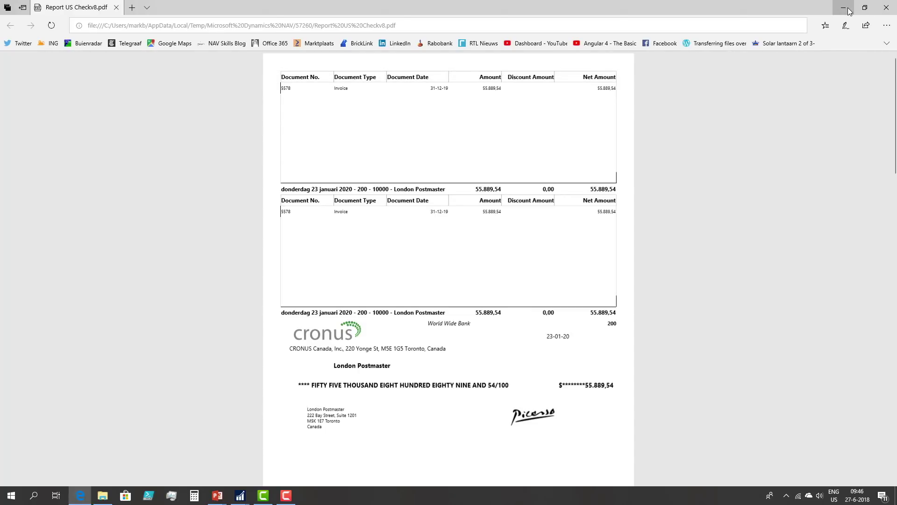
click(885, 10)
click(881, 19)
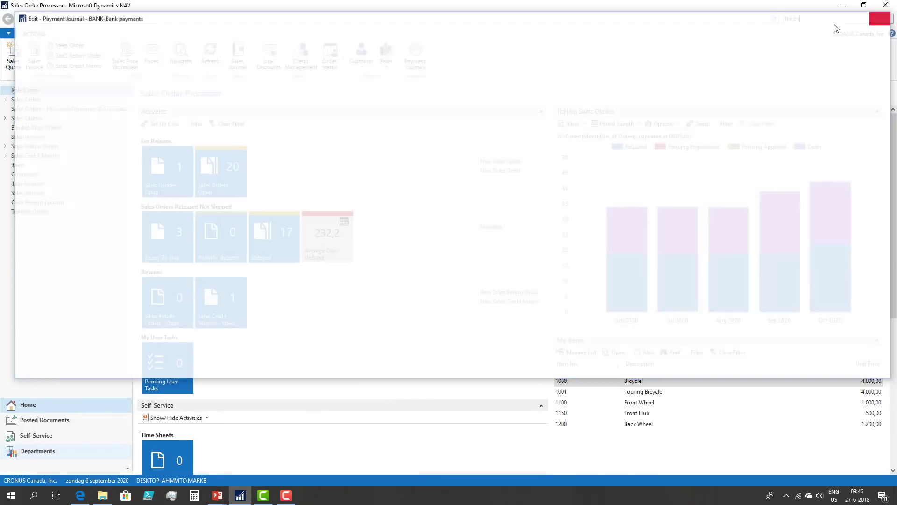
Step: Review which report is assigned to Check usage in Report Selection - Bank Acc
text(bank re)
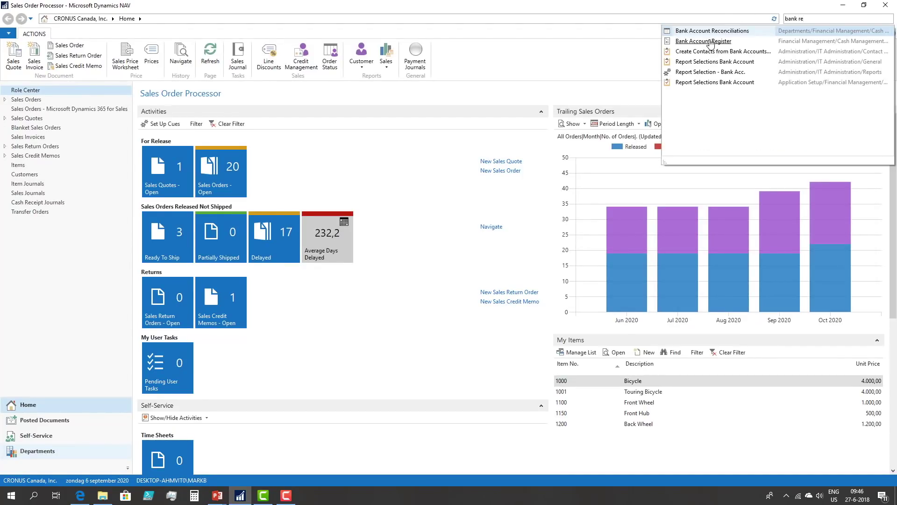
click(705, 74)
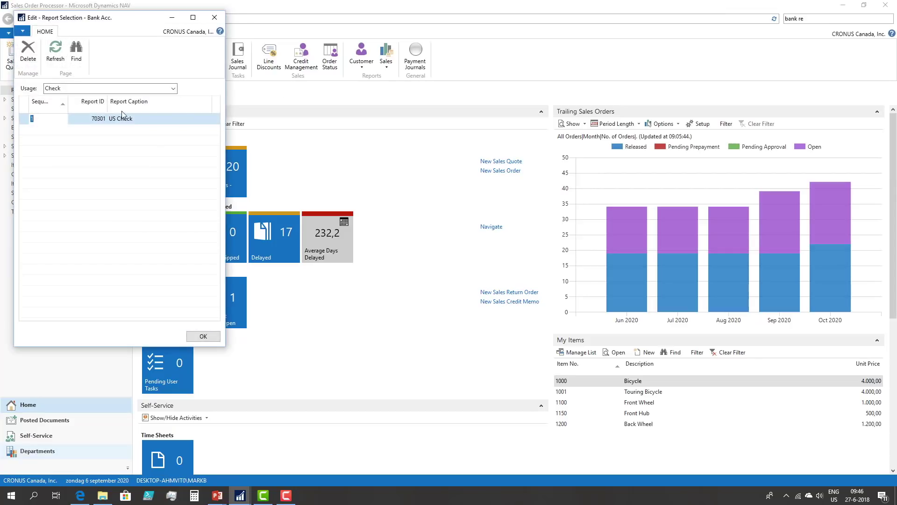
mouse_move(73, 121)
key(Escape)
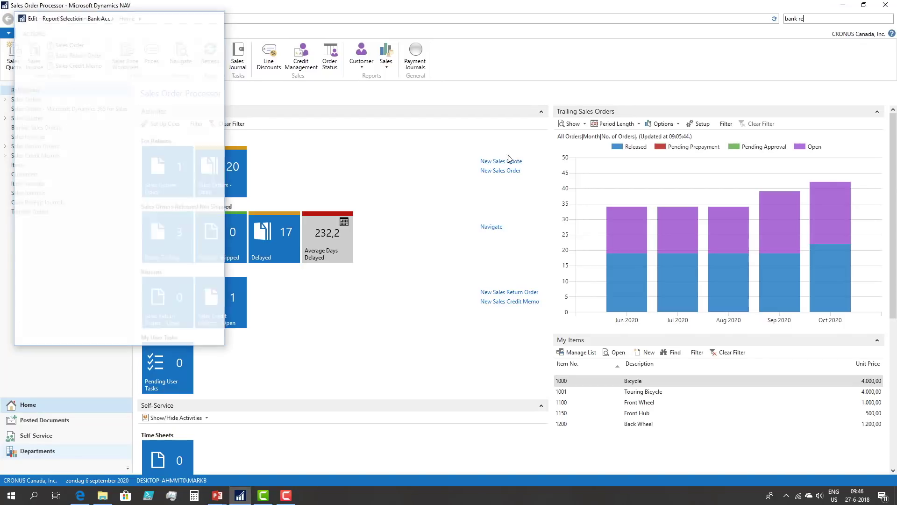
Step: Change the check layout to Top Check with one Stub in ForNAV Check Setup
drag(820, 19, 736, 15)
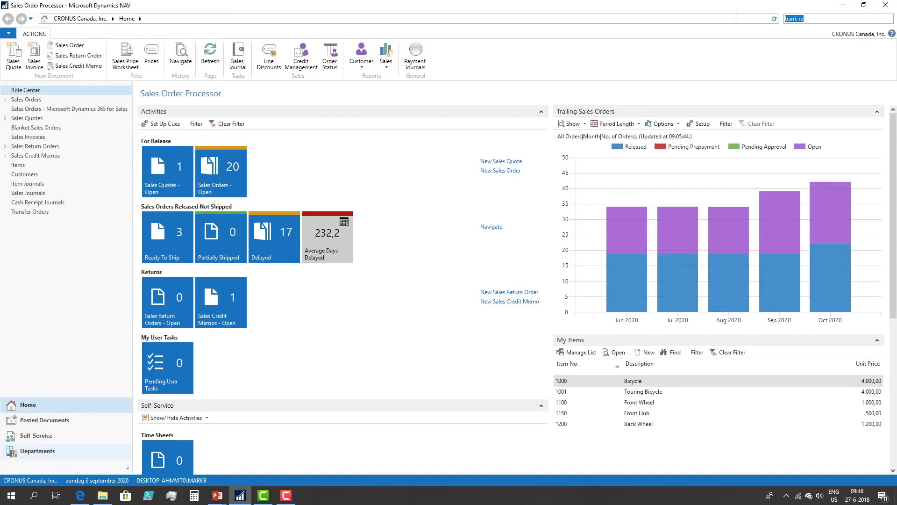
text(for)
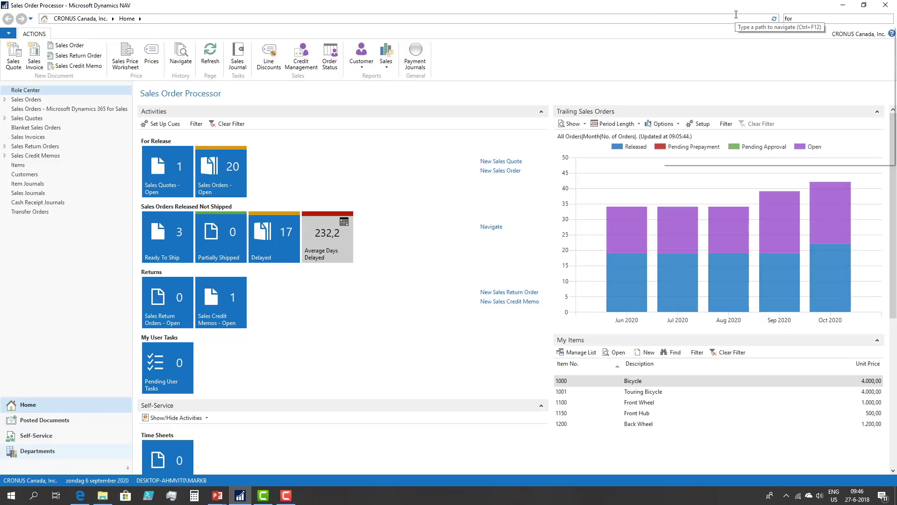
text( ch)
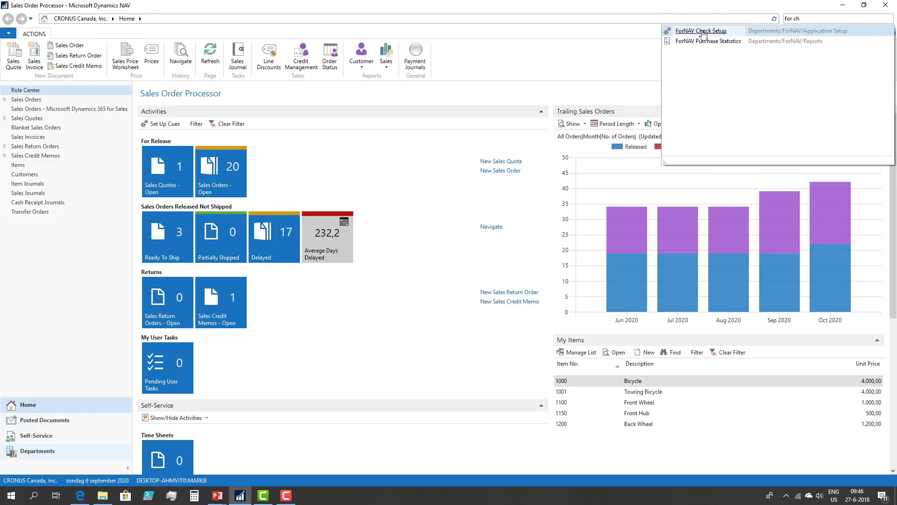
click(701, 31)
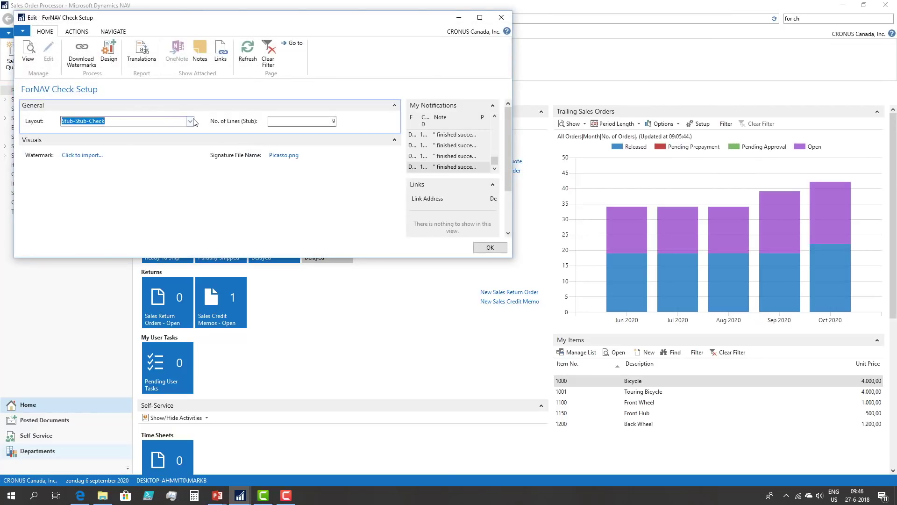
click(192, 122)
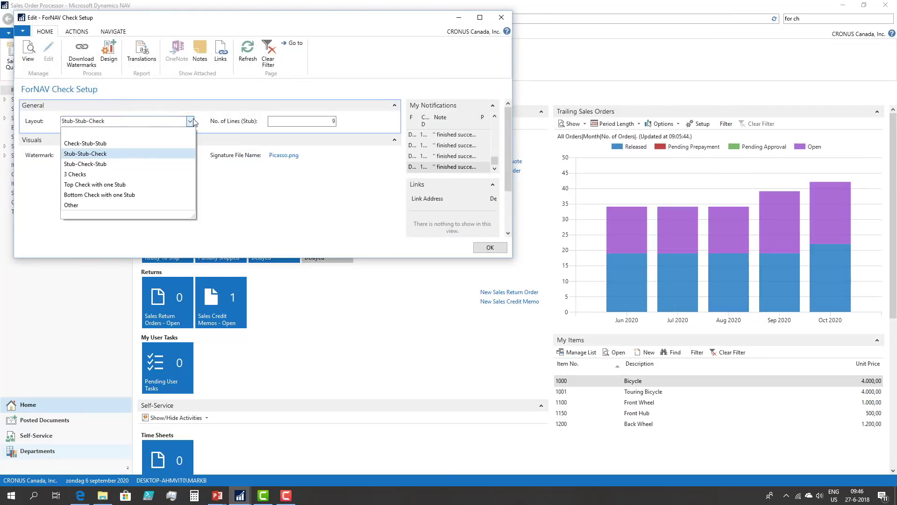
click(94, 184)
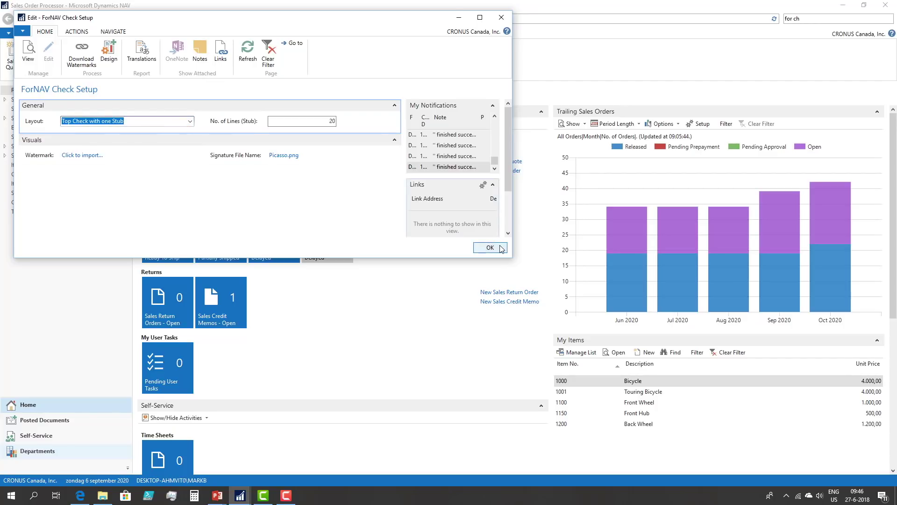
click(490, 247)
Step: Print the payment journal's checks as a PDF in the Top Check with one Stub layout
click(415, 55)
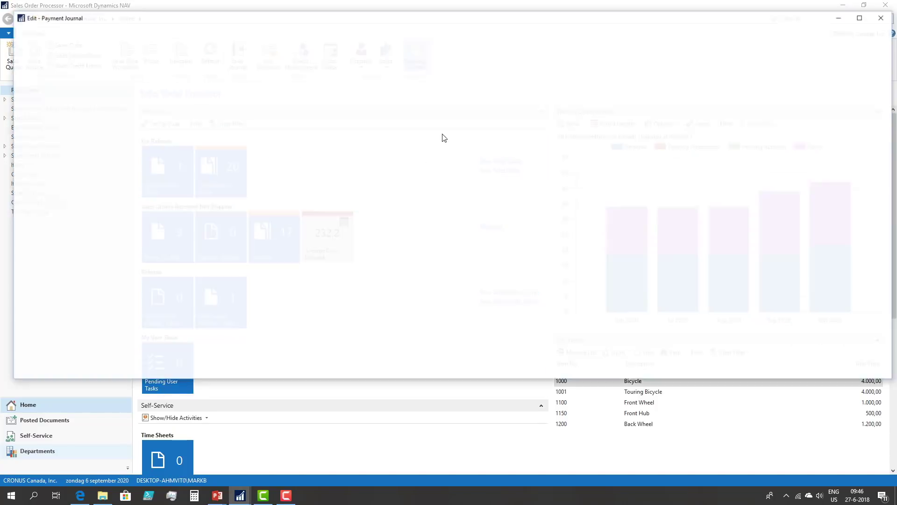
click(635, 42)
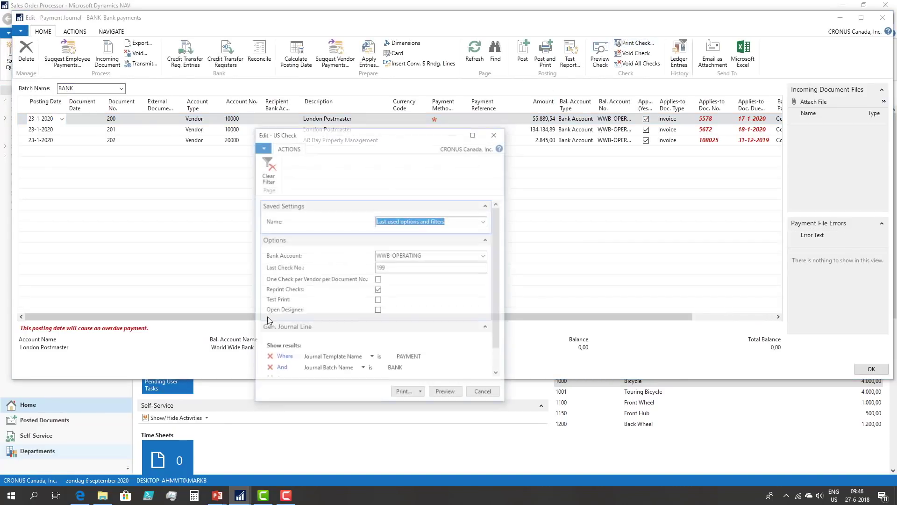
click(421, 394)
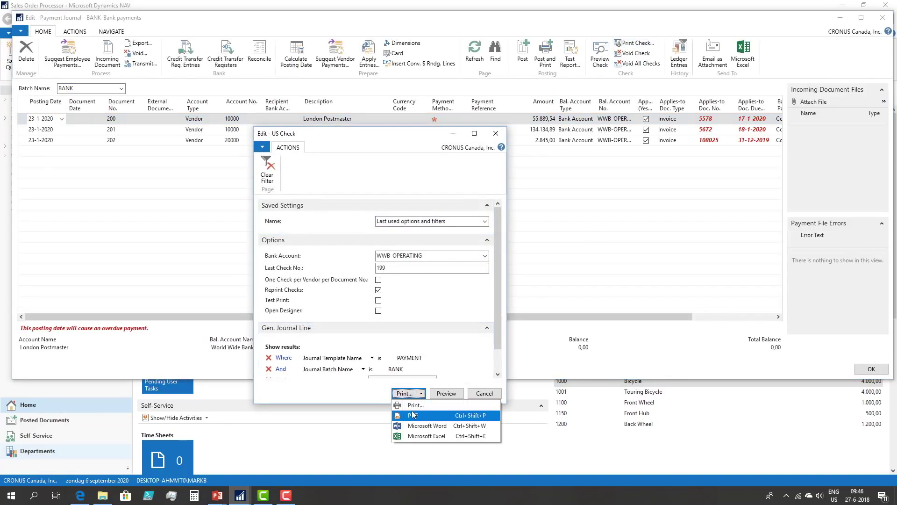
click(413, 415)
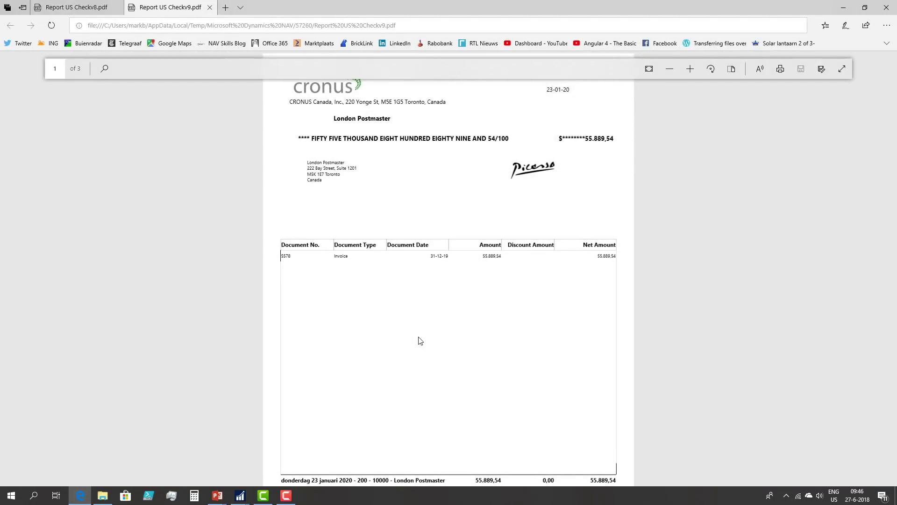
Step: Switch from the PDF output back to Dynamics NAV, close the payment journal and open ForNAV Check Setup
click(845, 8)
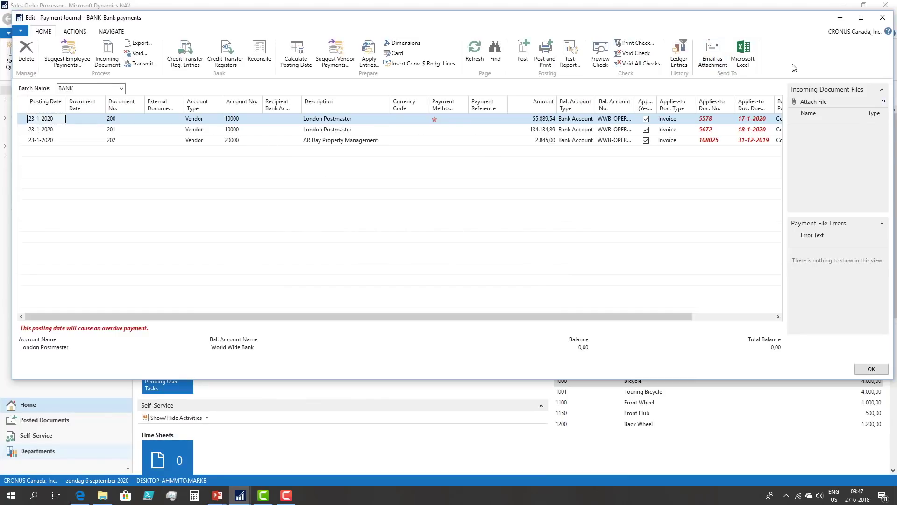
click(881, 19)
click(858, 19)
text(for che)
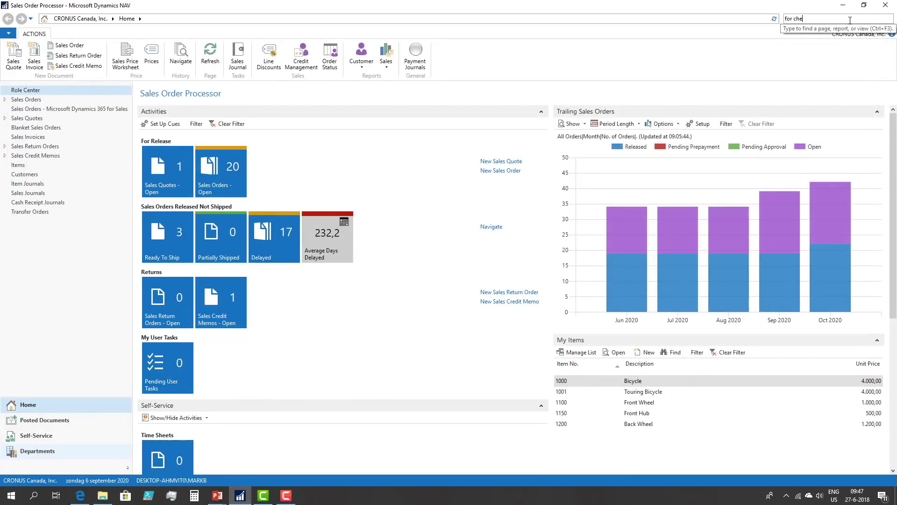
click(687, 31)
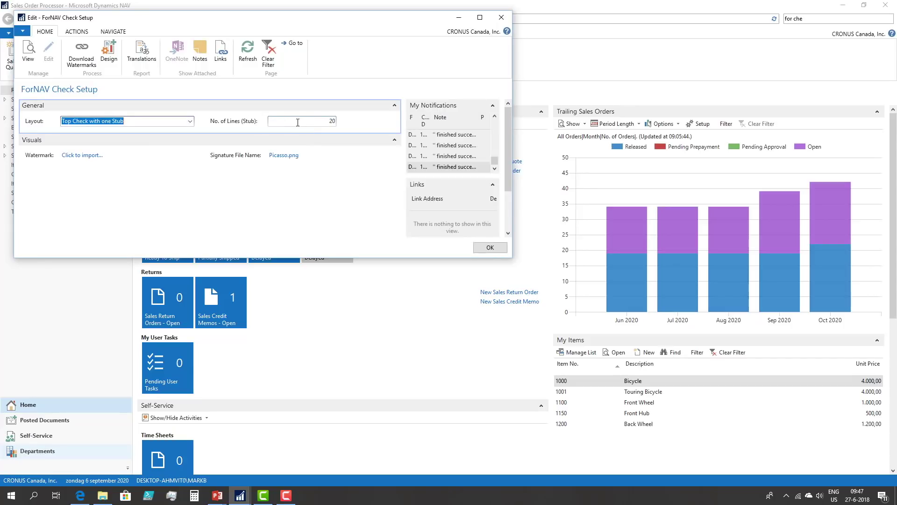
Step: View the imported signature image Picasso.png from the check setup and close the image
click(284, 156)
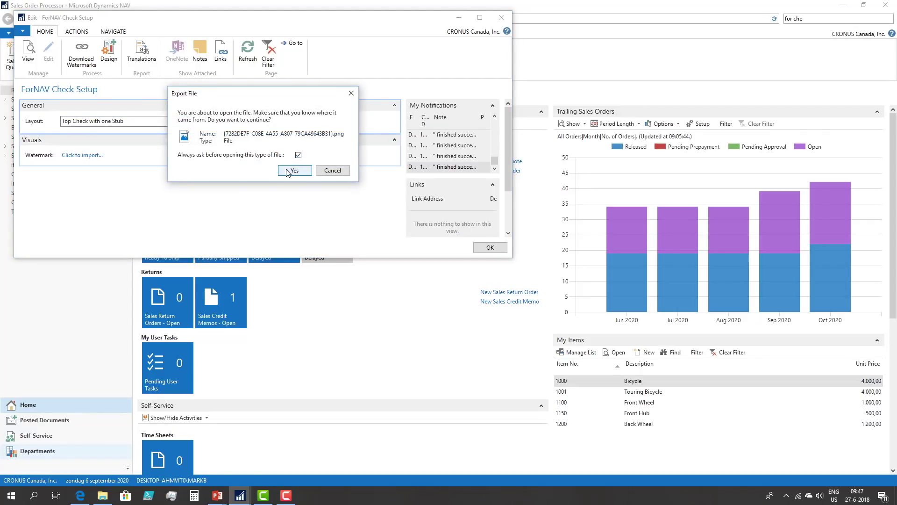
click(286, 171)
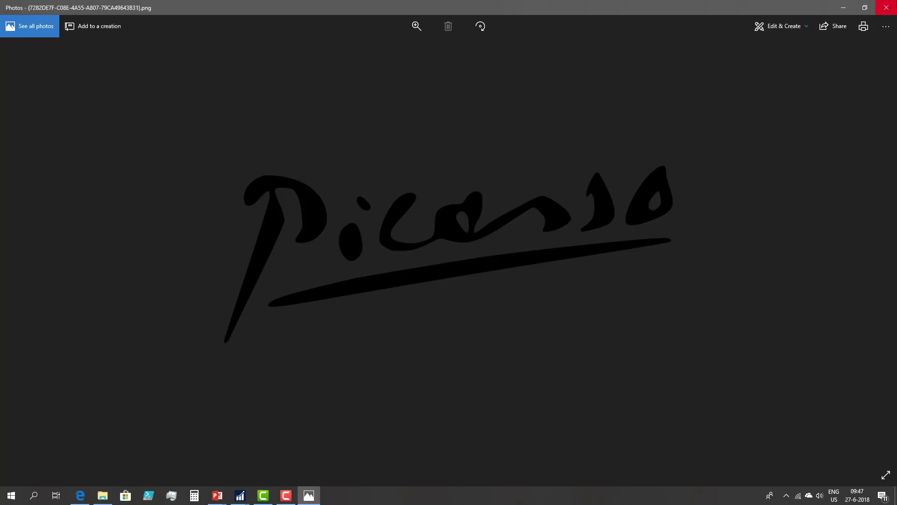
click(886, 7)
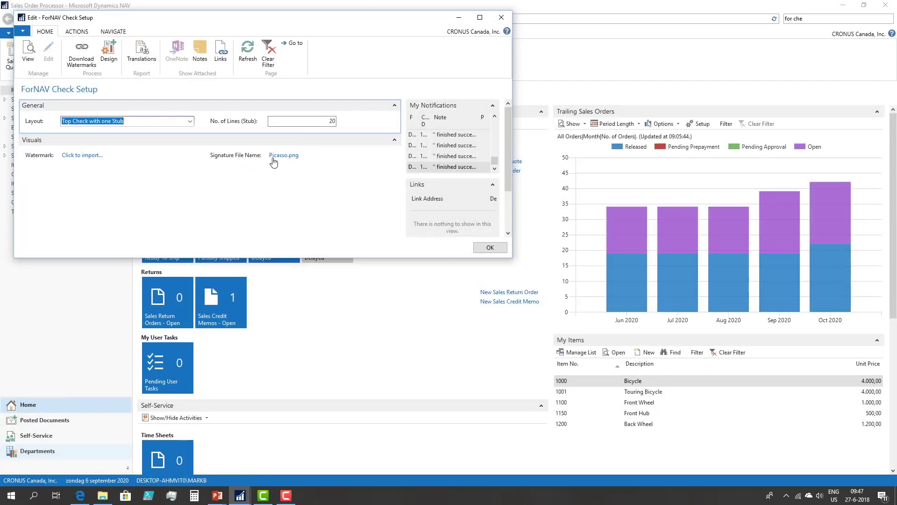
Step: Clear the signature from ForNAV Check Setup and close the setup
click(78, 31)
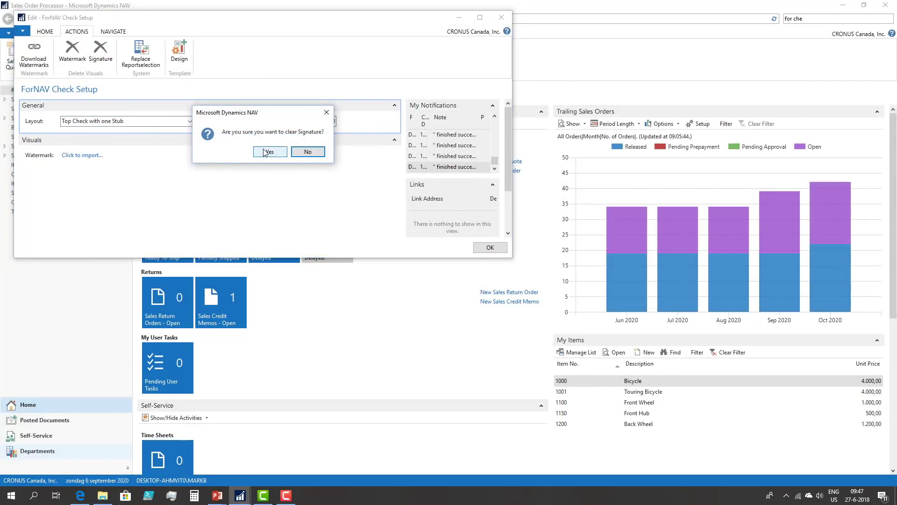
click(265, 152)
click(489, 248)
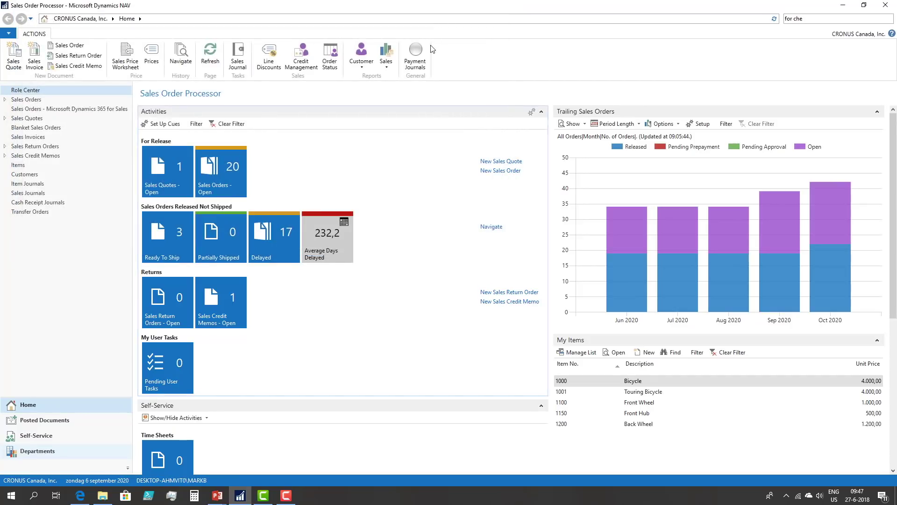
Step: Print the payment journal's checks as a PDF without a signature, and return to the journal
click(416, 56)
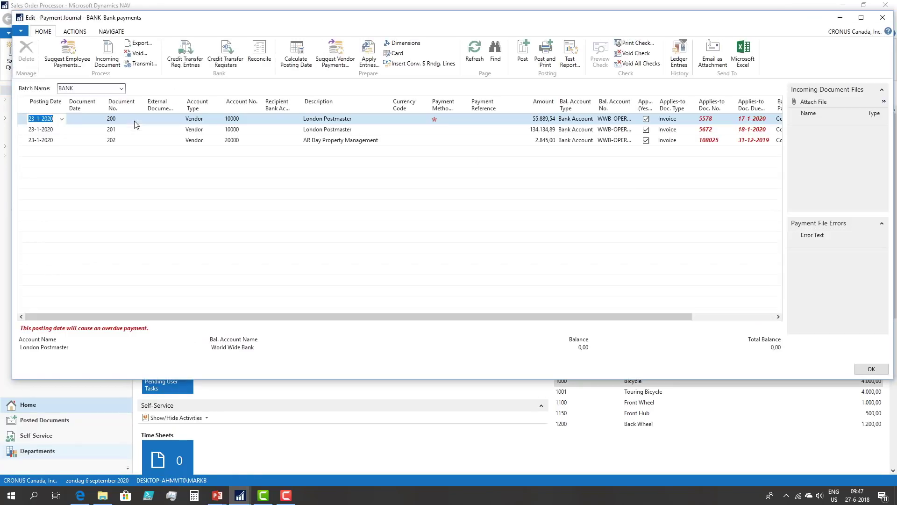
click(635, 42)
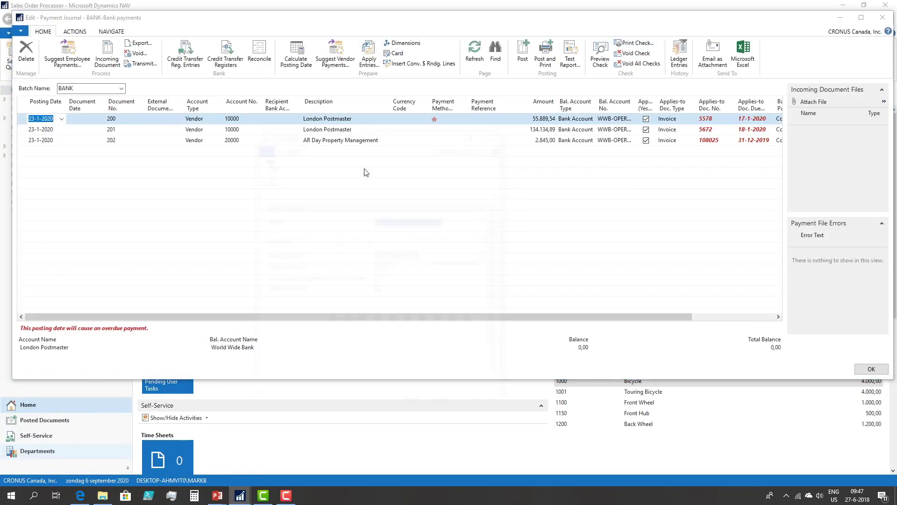
click(420, 393)
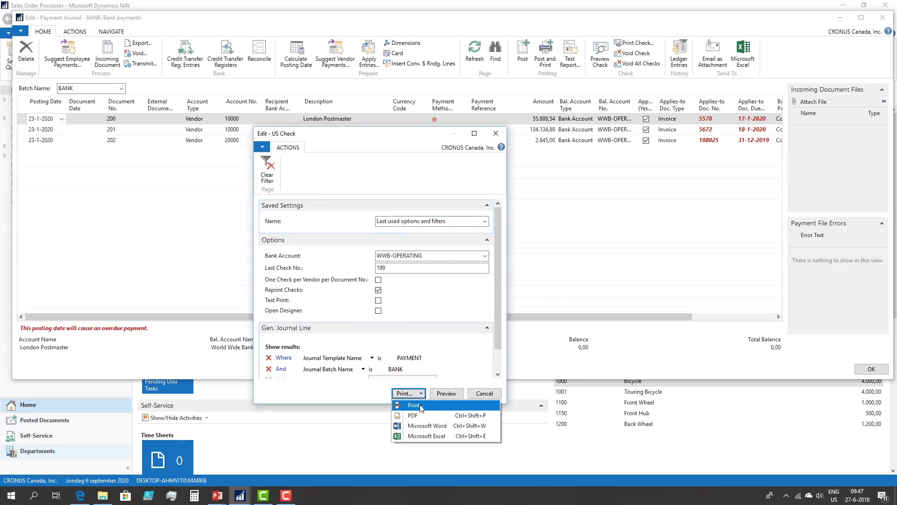
click(419, 405)
key(Return)
click(617, 45)
click(421, 394)
click(420, 405)
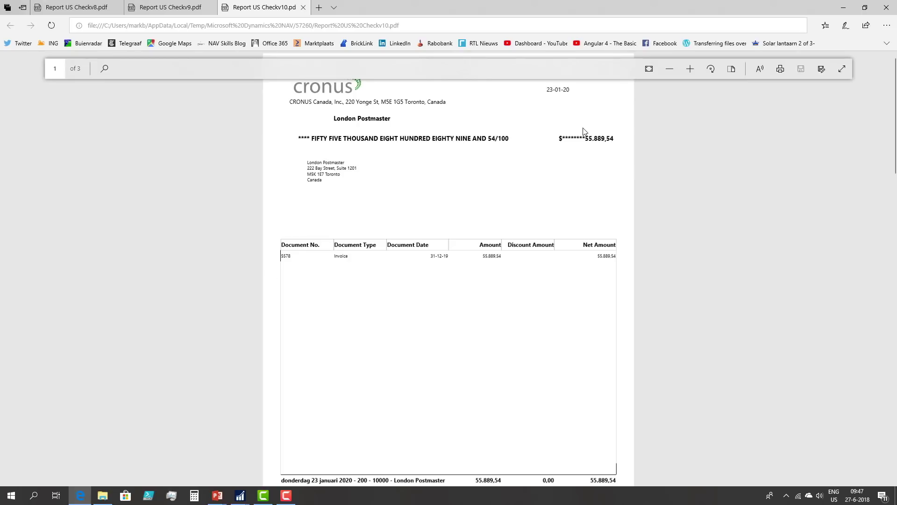
click(843, 7)
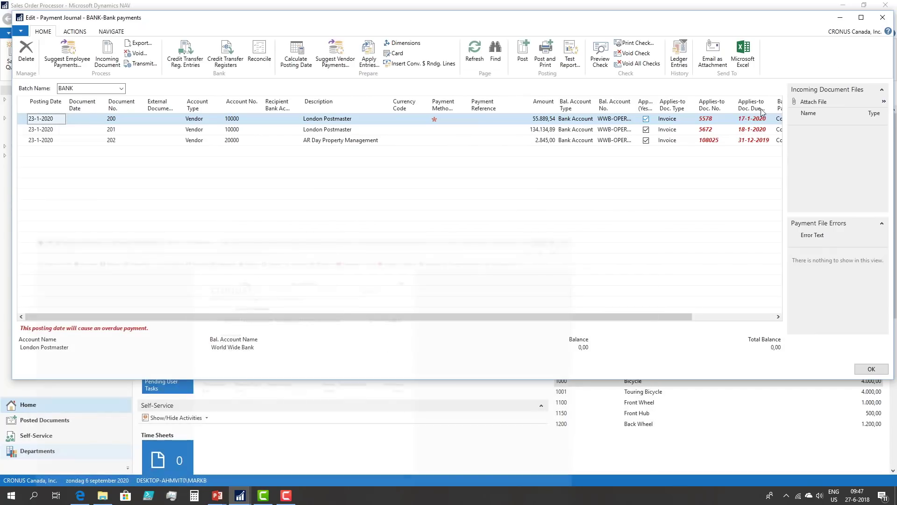
Step: Close the payment journal and import ChequeReport_watermark_Letter_green5A.pdf as the watermark in ForNAV Check Setup
click(882, 17)
click(833, 21)
text(for che)
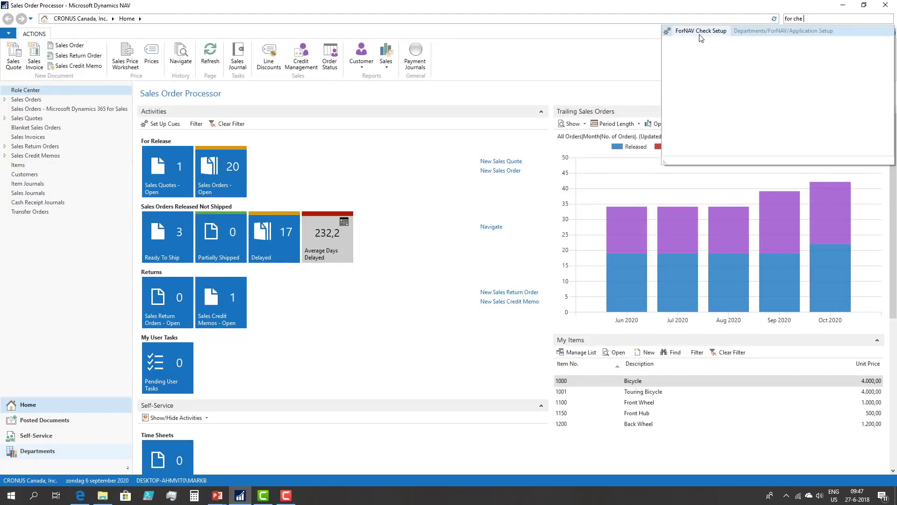
click(703, 32)
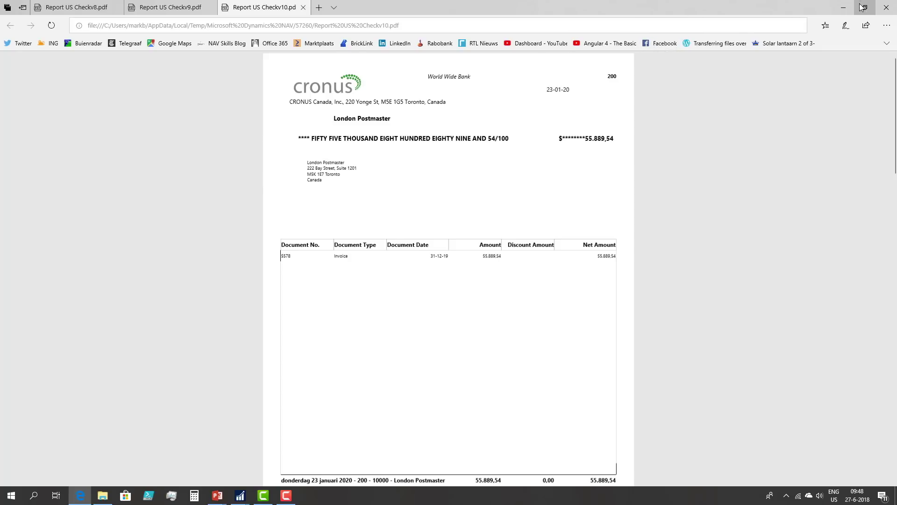
key(alt+Tab)
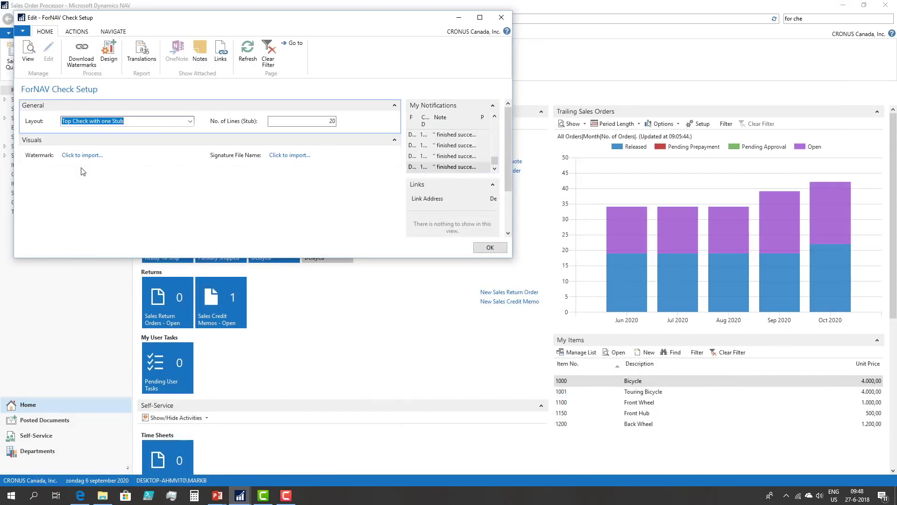
click(77, 154)
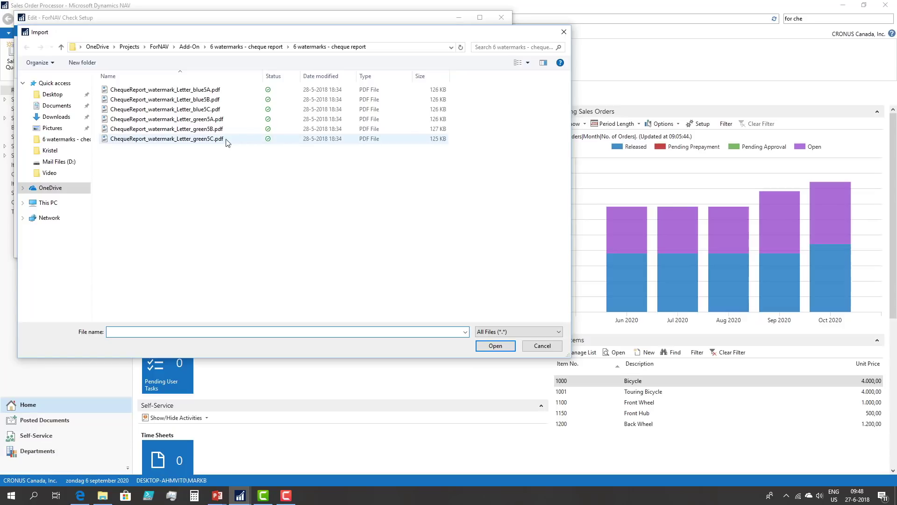
double_click(187, 120)
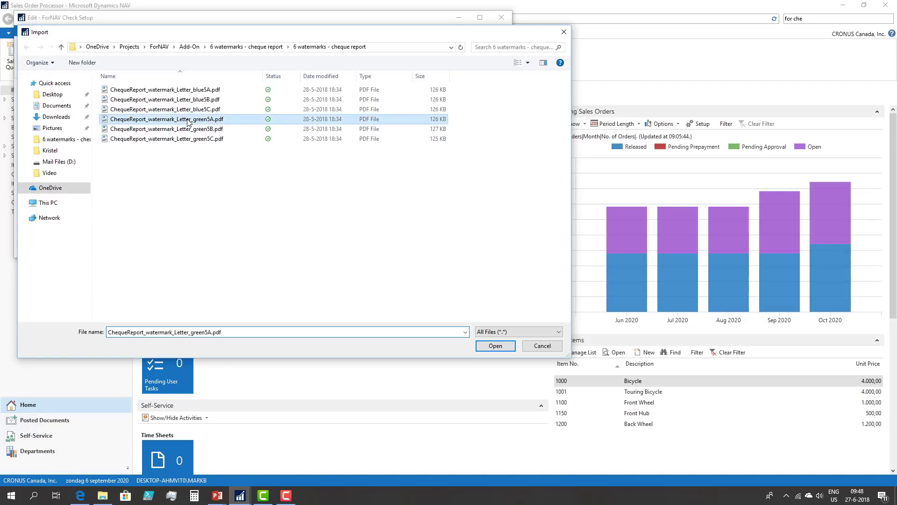
Step: Examine the imported watermark PDF from the check setup and return to the setup
click(145, 156)
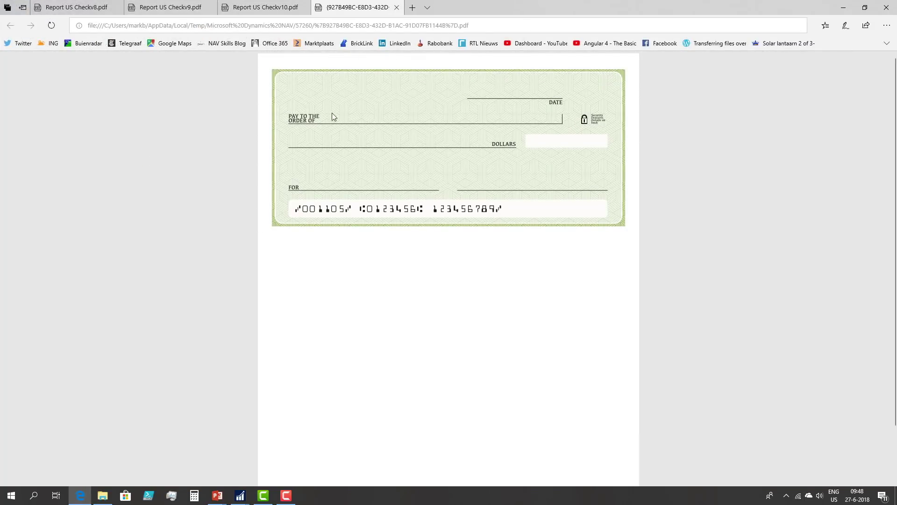
scroll(320, 336, down, 1)
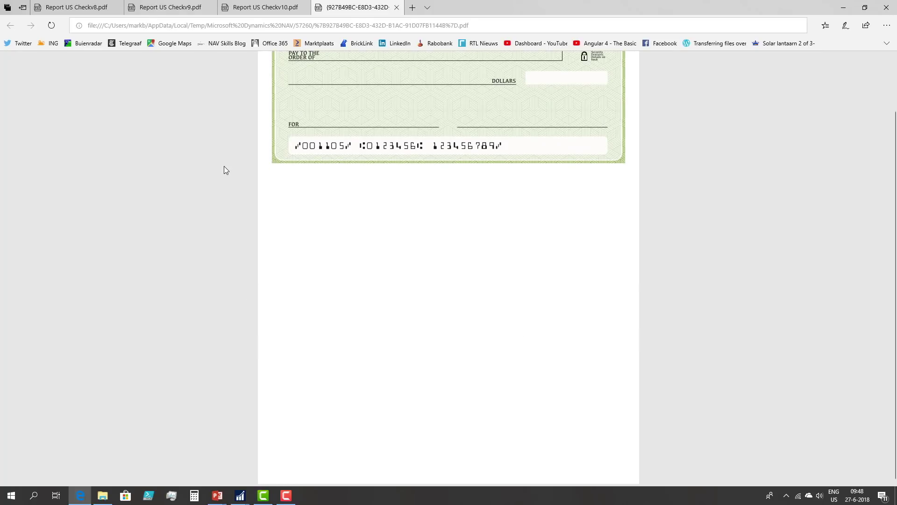
click(843, 7)
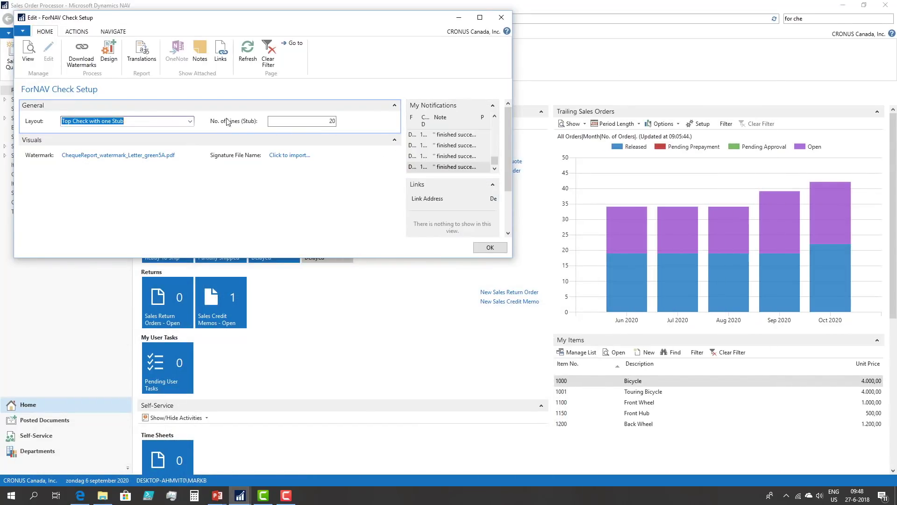
Step: Close the check setup, print the payment journal's checks as a PDF with the green watermark, and look through the output
click(489, 248)
click(426, 61)
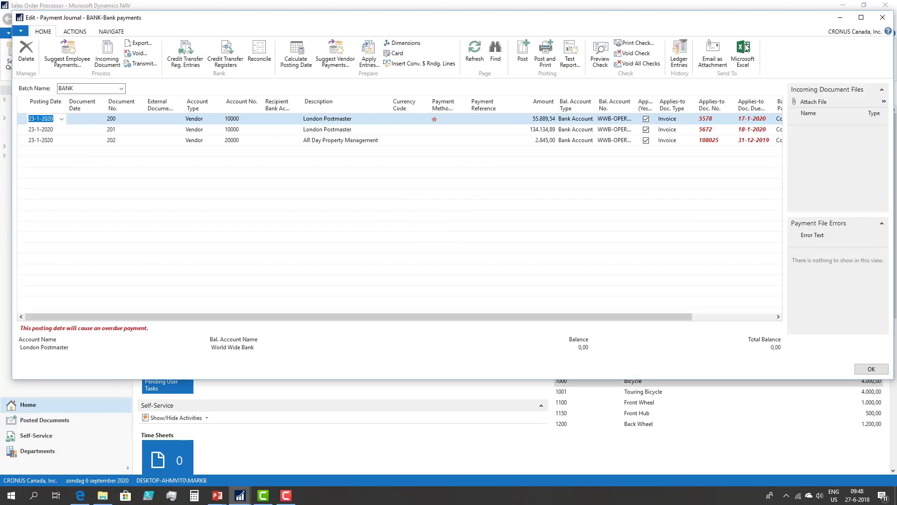
click(635, 43)
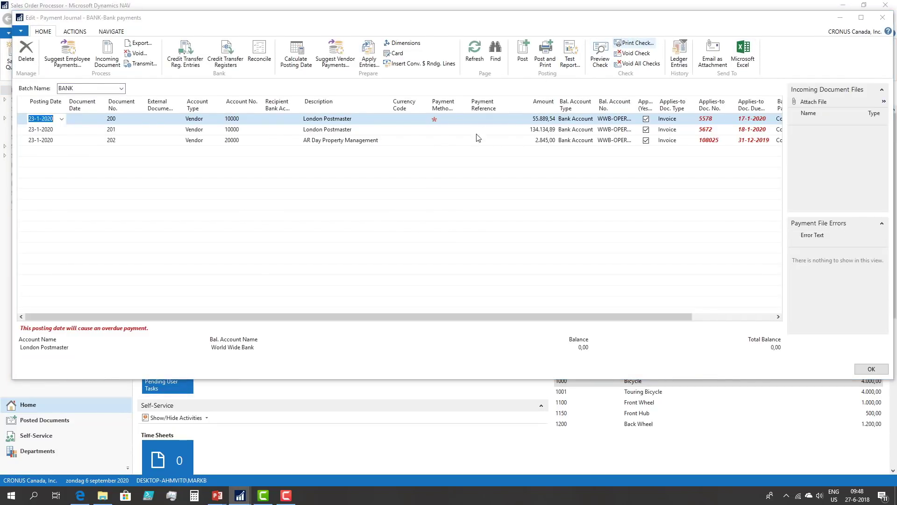
click(421, 393)
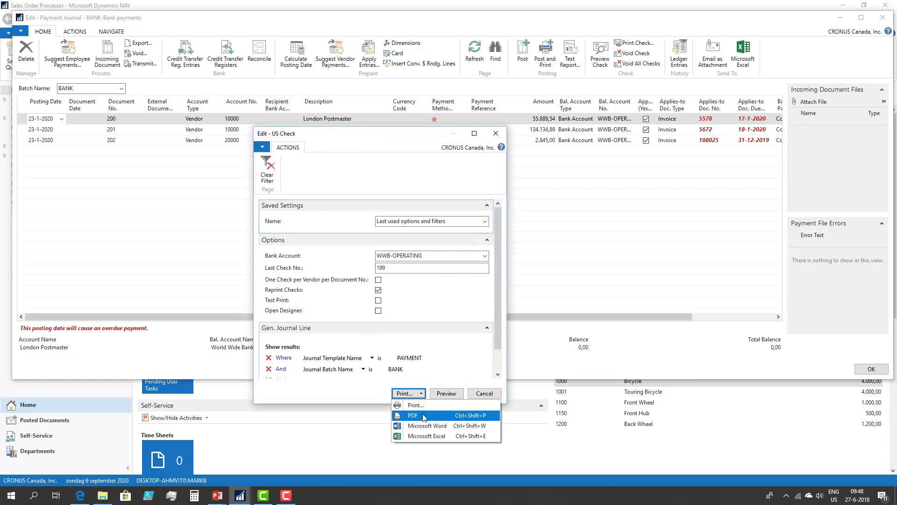
click(423, 415)
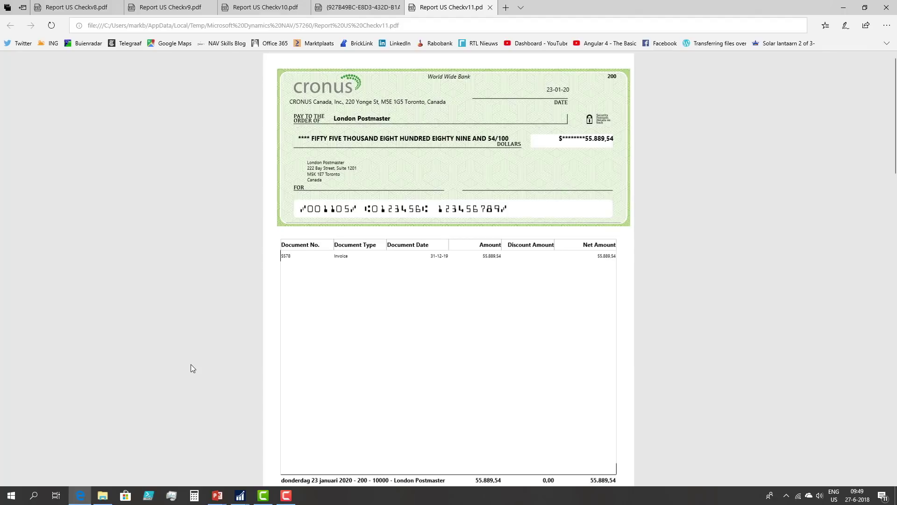
scroll(191, 364, down, 8)
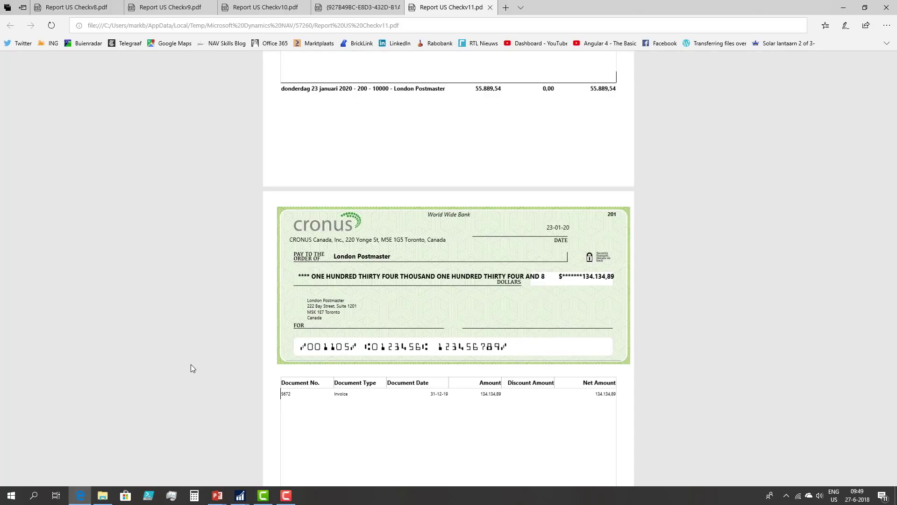
scroll(191, 363, up, 8)
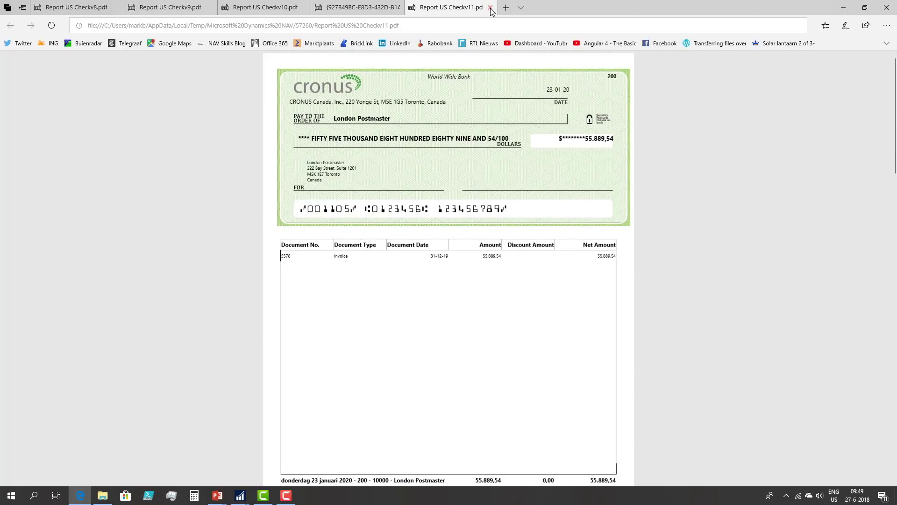
click(844, 7)
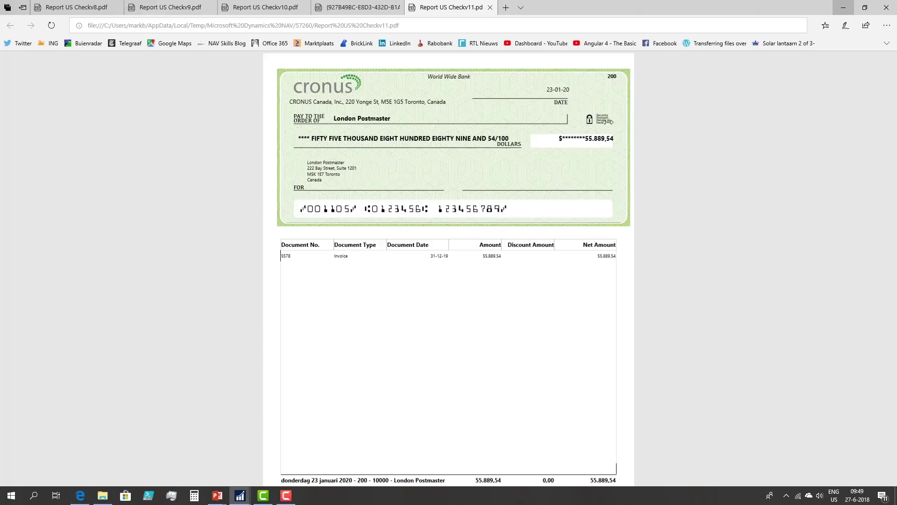
Step: Close the payment journal and change the check layout to Stub-Check-Stub in ForNAV Check Setup
click(872, 369)
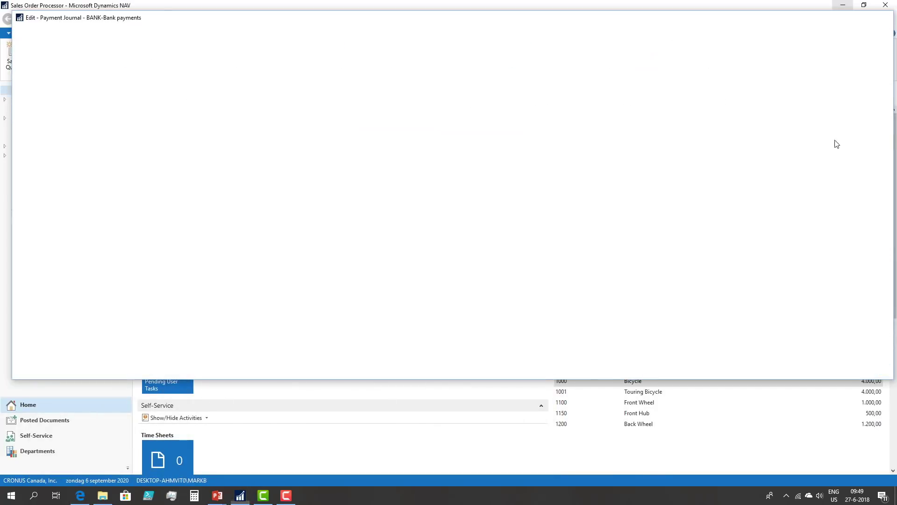
key(ctrl+F3)
text(for che)
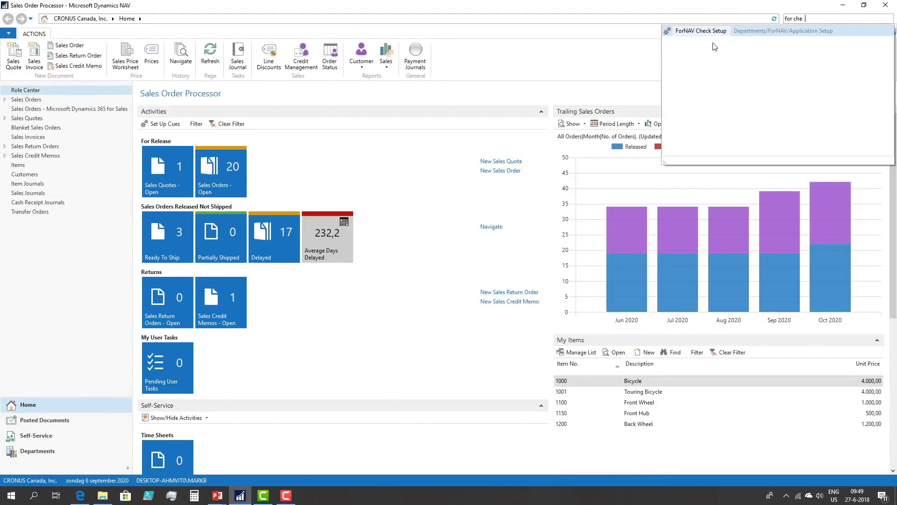
click(701, 31)
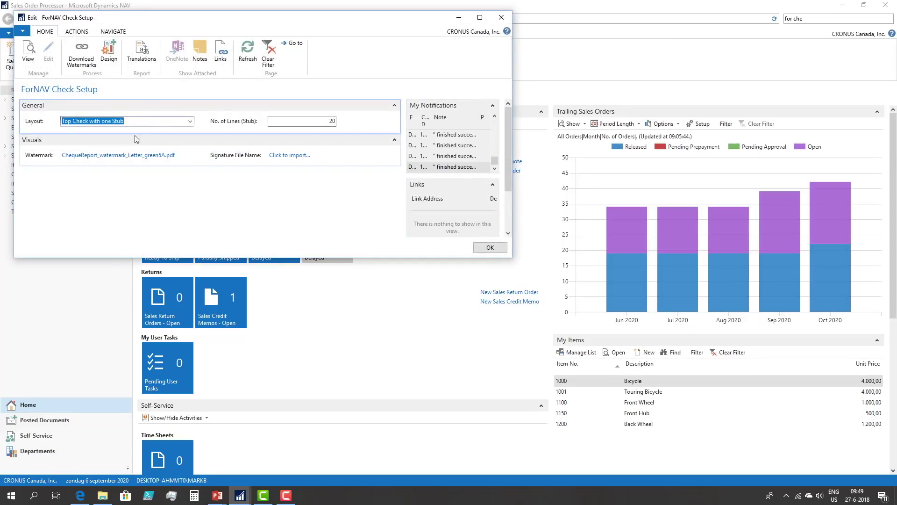
click(190, 121)
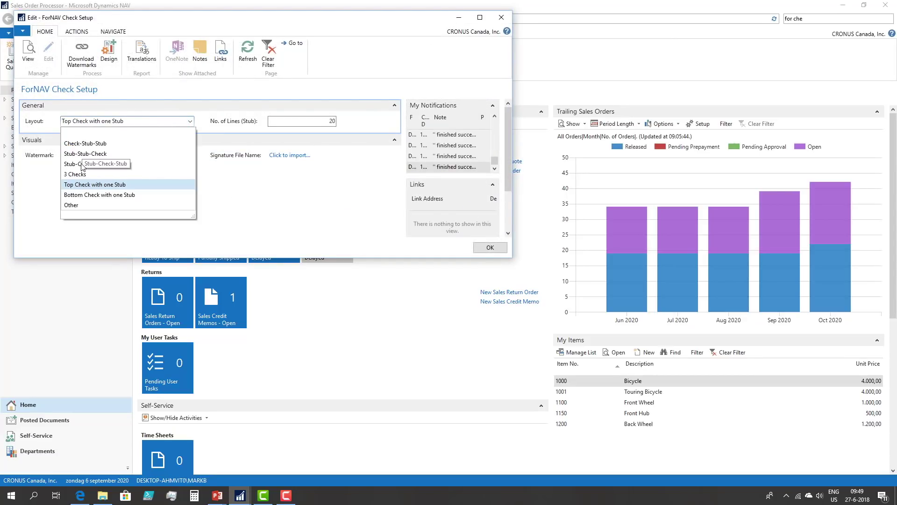
click(82, 166)
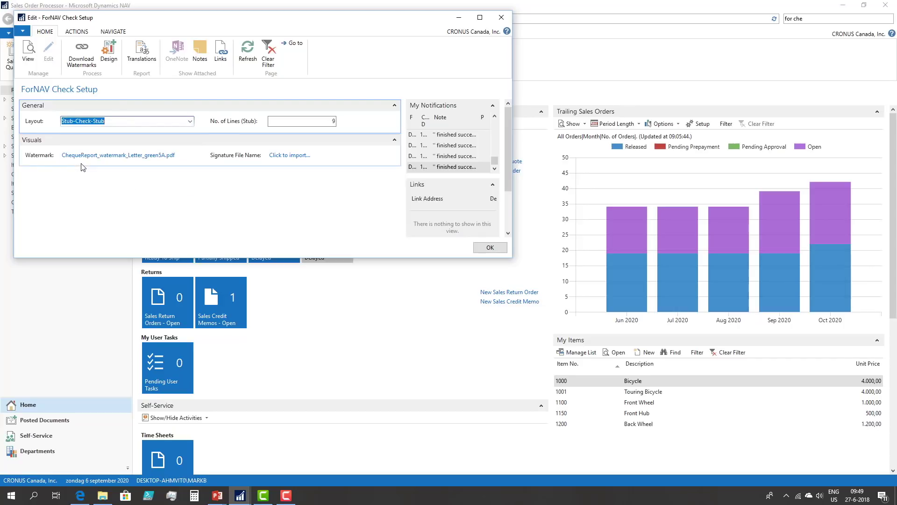
Step: Clear the green check watermark, import ChequeReport_watermark_Letter_blue5B.pdf in its place and view the imported PDF
click(77, 31)
click(73, 56)
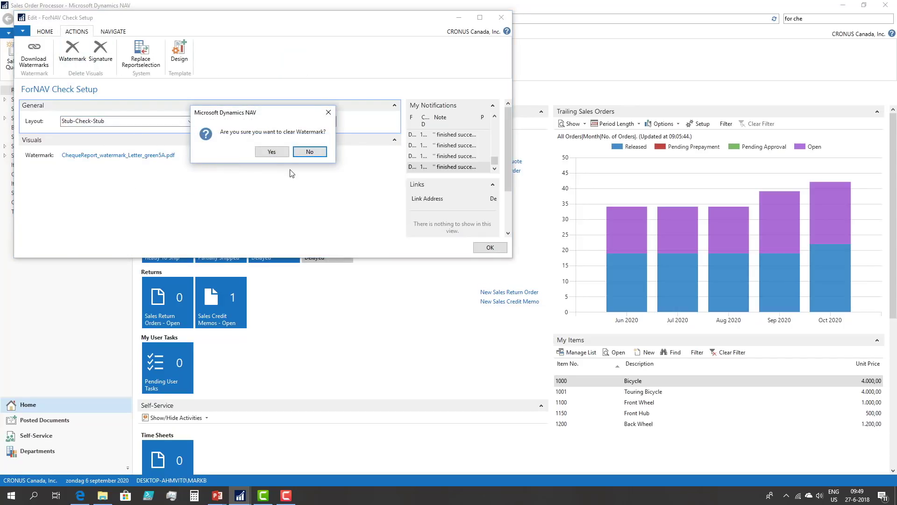
click(271, 152)
click(96, 156)
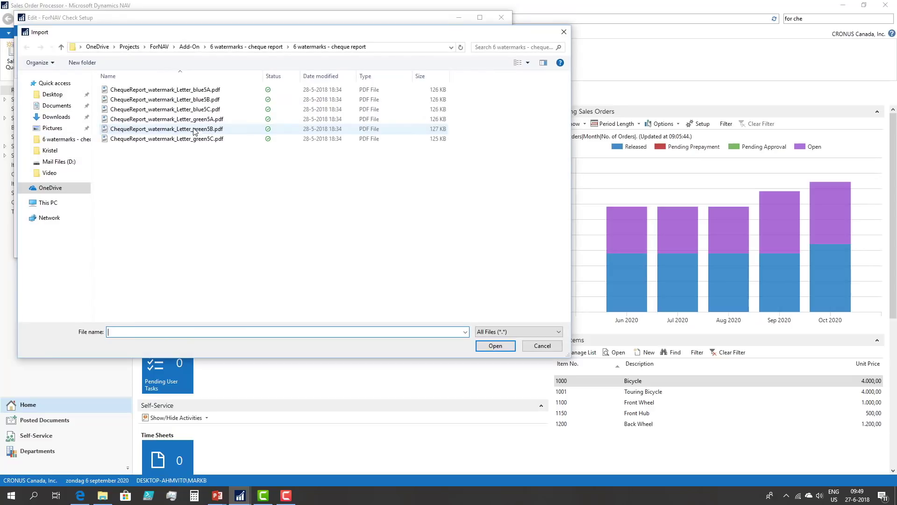
double_click(195, 101)
click(130, 154)
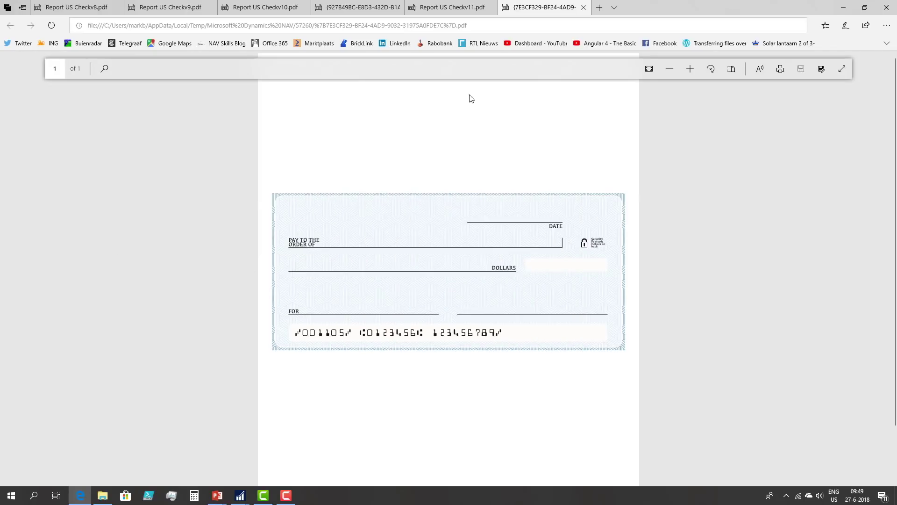
click(844, 7)
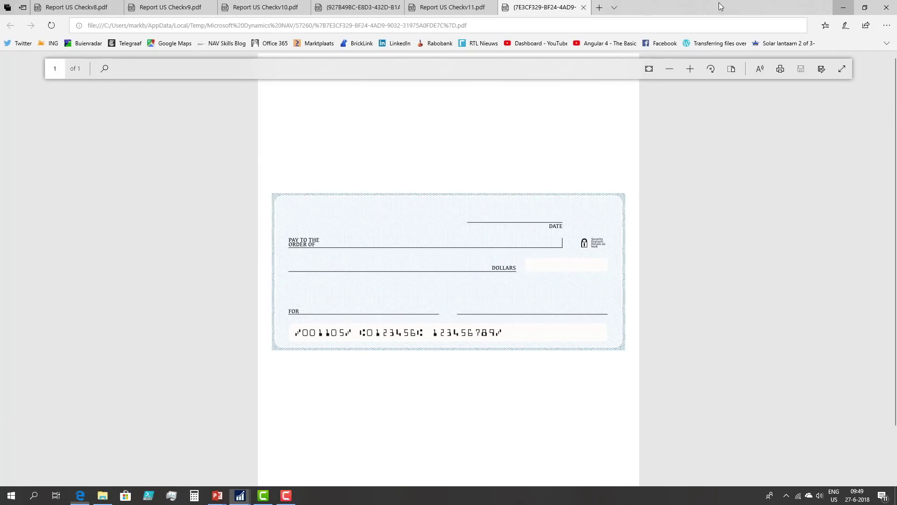
Step: Close the check setup, print the payment journal's checks with the blue watermark, and view the resulting PDF
click(487, 247)
click(416, 56)
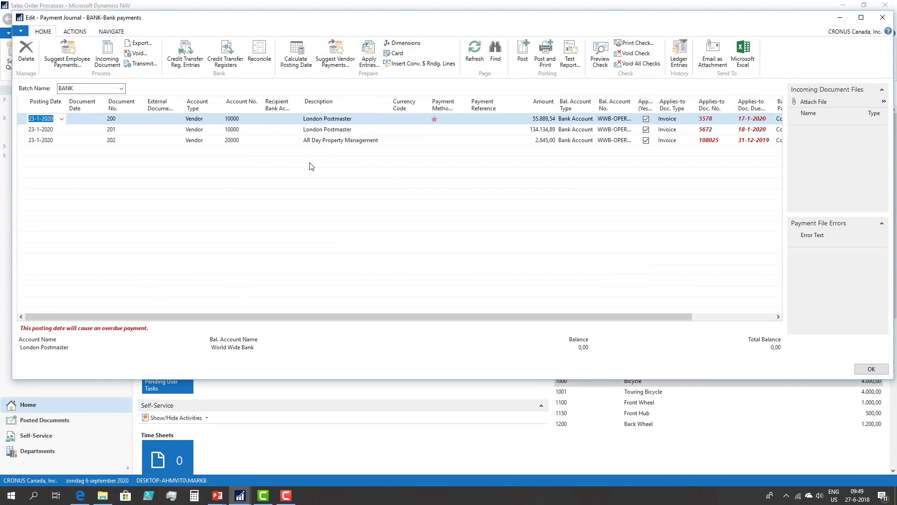
click(635, 42)
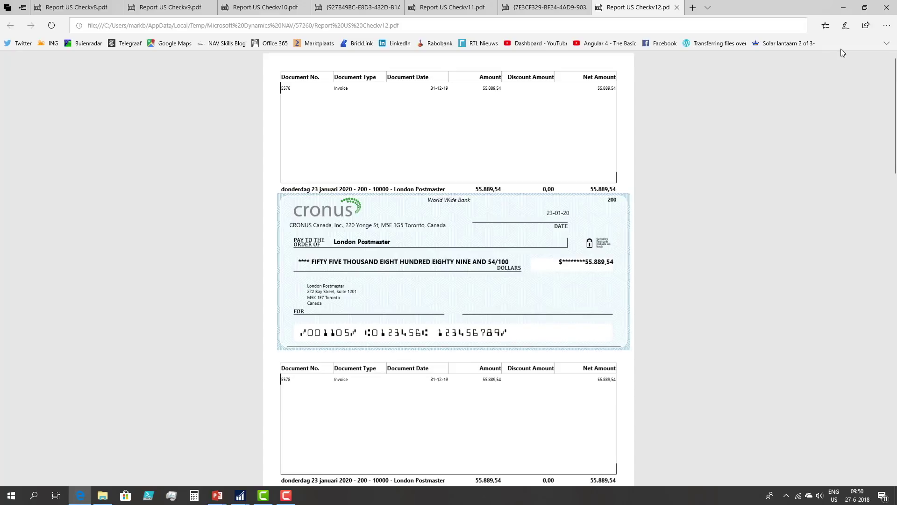
click(846, 9)
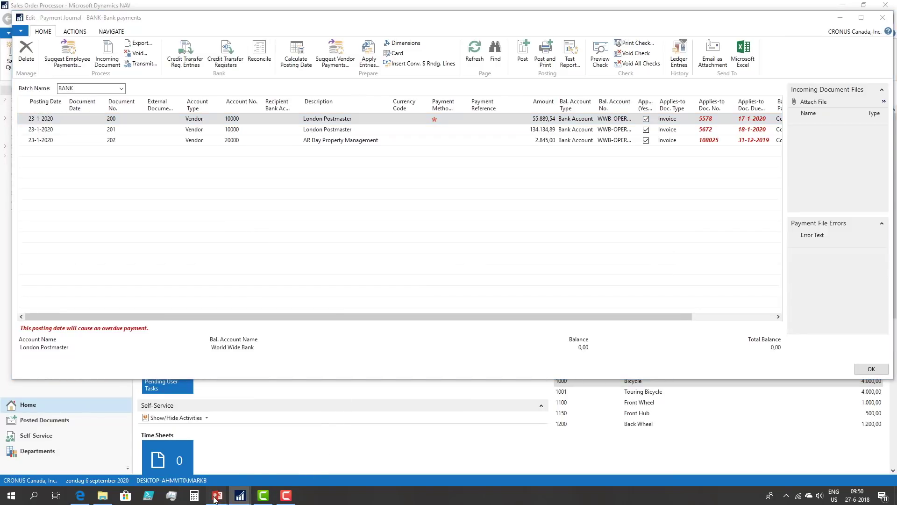
Step: Switch to the Dynamics NAV Development Environment and open report 10411 Check (Stub/Check/Stub) in the dataset designer
mouse_move(216, 499)
click(259, 448)
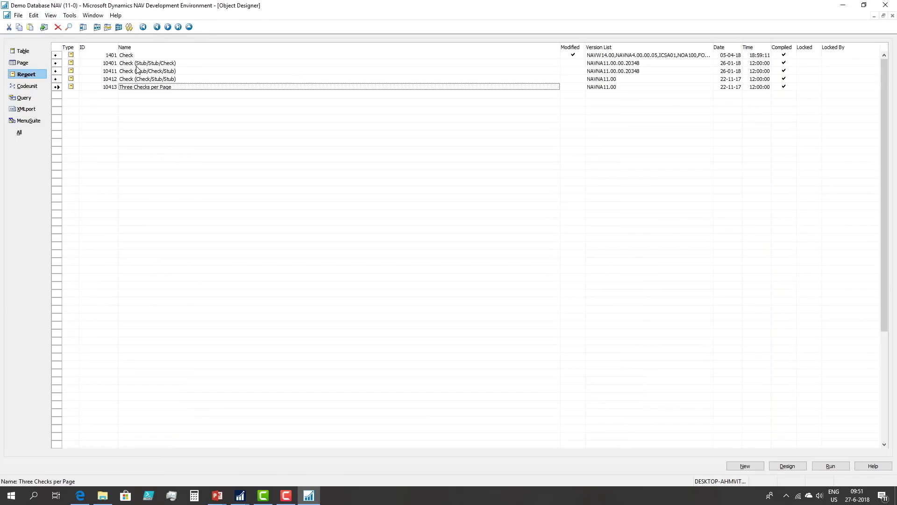
click(139, 63)
click(140, 55)
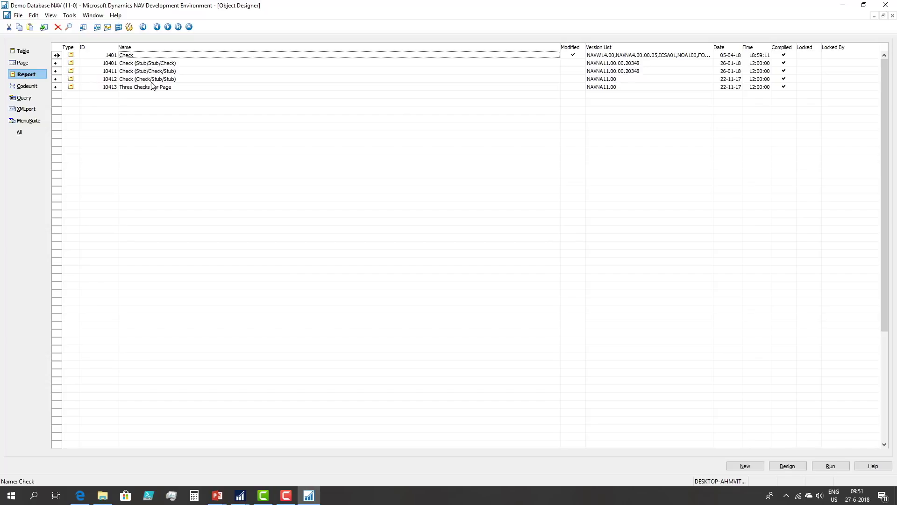
click(163, 71)
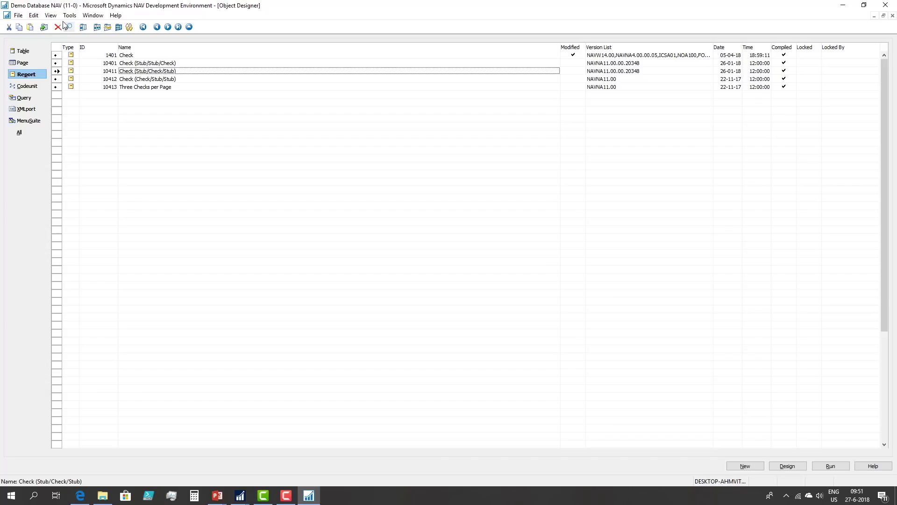
click(786, 466)
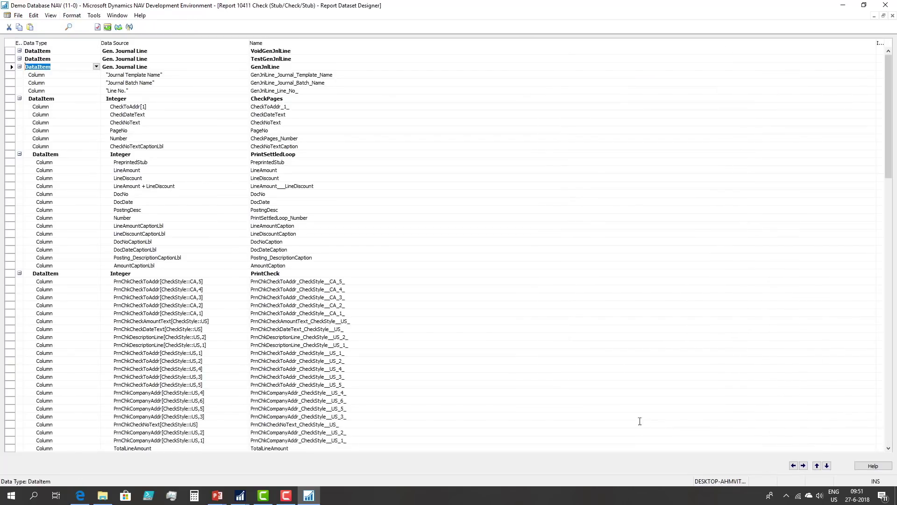
Step: Examine the data items and columns throughout the dataset of the standard Check (Stub/Check/Stub) report
key(Down)
key(Down)
key(Down)
key(Down)
key(Down)
key(Down)
key(Down)
key(Down)
key(Down)
key(Down)
key(Down)
key(Down)
key(Down)
key(Down)
key(Down)
key(Down)
key(Down)
key(Down)
key(Down)
key(Down)
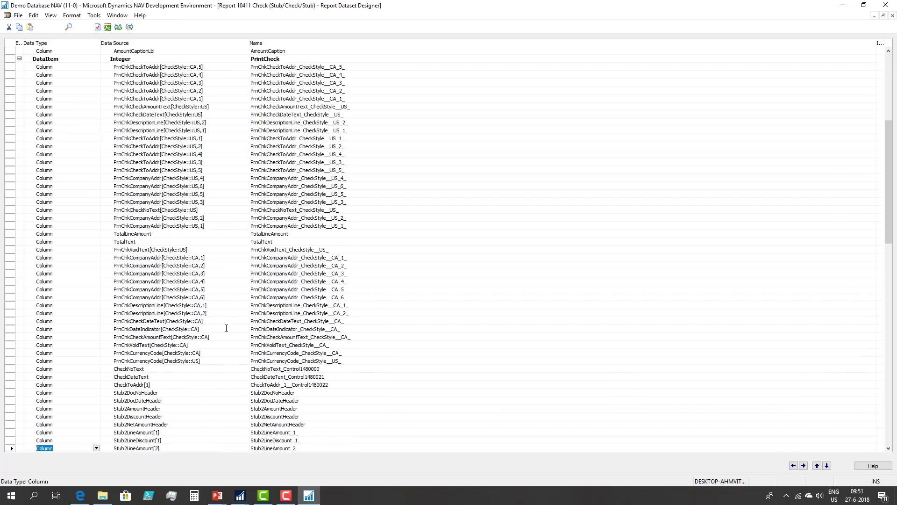
key(Down)
key(Down)
key(Down)
key(Down)
key(Down)
key(Down)
key(Down)
key(Down)
key(Down)
key(Down)
key(Down)
key(Down)
key(Down)
key(Down)
key(Down)
key(Down)
key(Down)
key(Down)
key(Down)
key(Down)
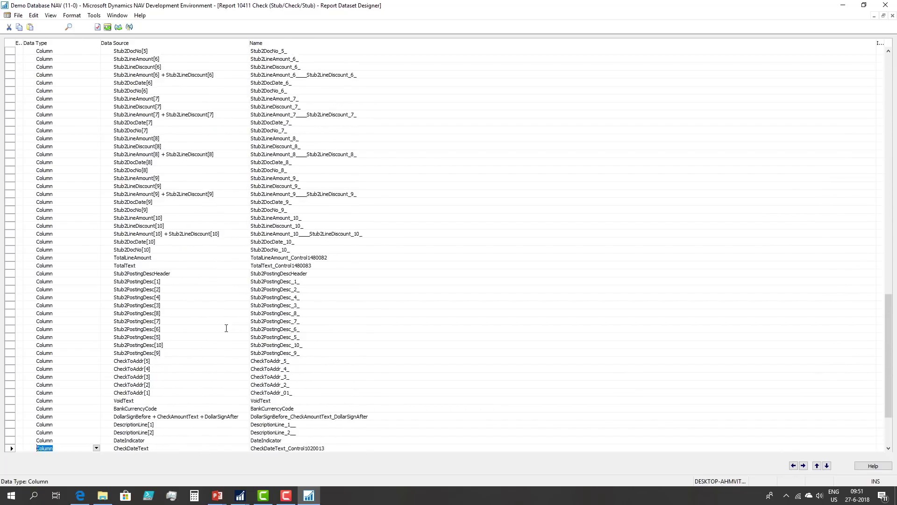
key(Down)
key(Down)
key(Down)
key(Down)
key(Down)
key(Down)
key(Down)
key(Down)
key(Down)
key(Down)
key(Down)
key(Down)
key(Down)
key(Up)
key(Up)
key(Up)
key(Up)
key(Up)
key(Up)
key(Up)
key(Up)
key(Up)
key(Up)
key(Up)
key(Up)
key(Up)
key(Up)
key(Up)
key(Up)
key(Up)
key(Up)
key(Up)
key(Up)
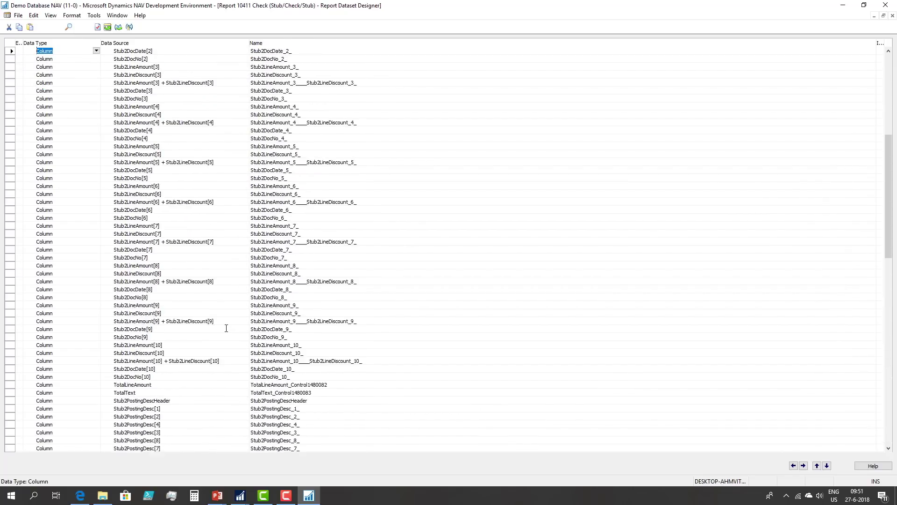
key(Up)
key(Up)
key(Up)
key(Up)
key(Up)
key(Up)
key(Up)
key(Up)
key(Up)
key(Up)
key(Up)
key(Up)
key(Up)
key(Up)
key(Up)
key(Up)
key(Up)
key(Up)
key(Up)
key(Up)
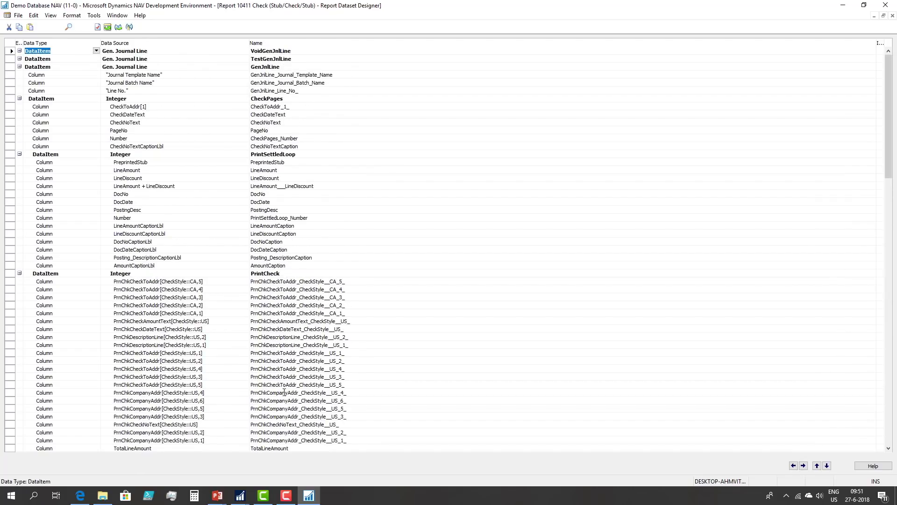
Step: View the standard check report's layout in the report layout editor, then close it and the dataset designer
click(89, 16)
mouse_move(72, 16)
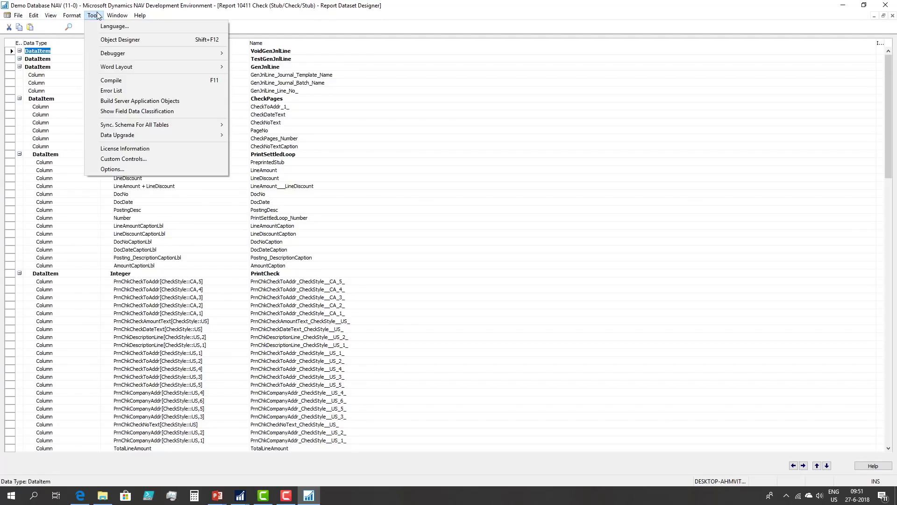
mouse_move(45, 19)
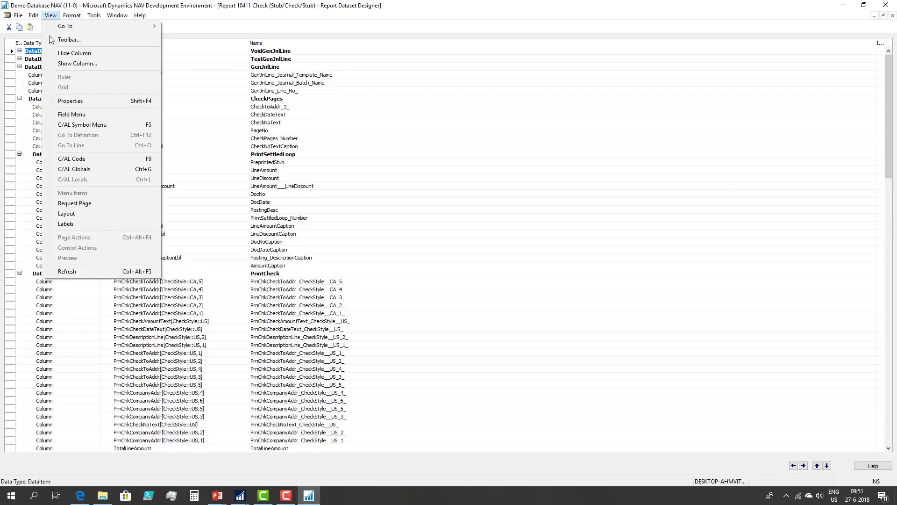
click(61, 212)
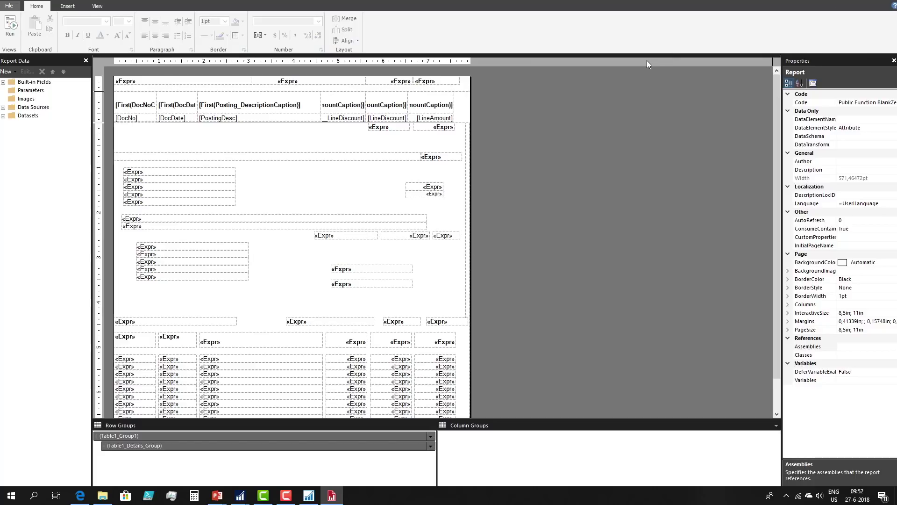
key(alt+F4)
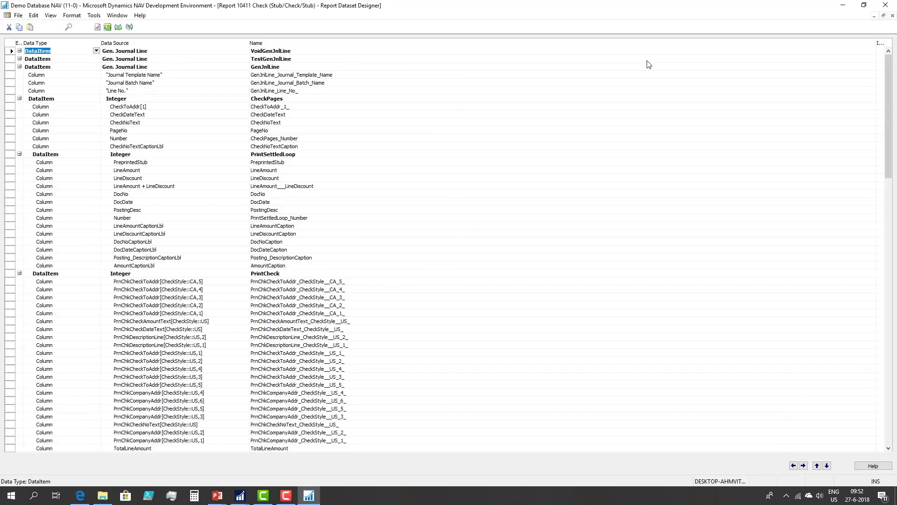
key(Escape)
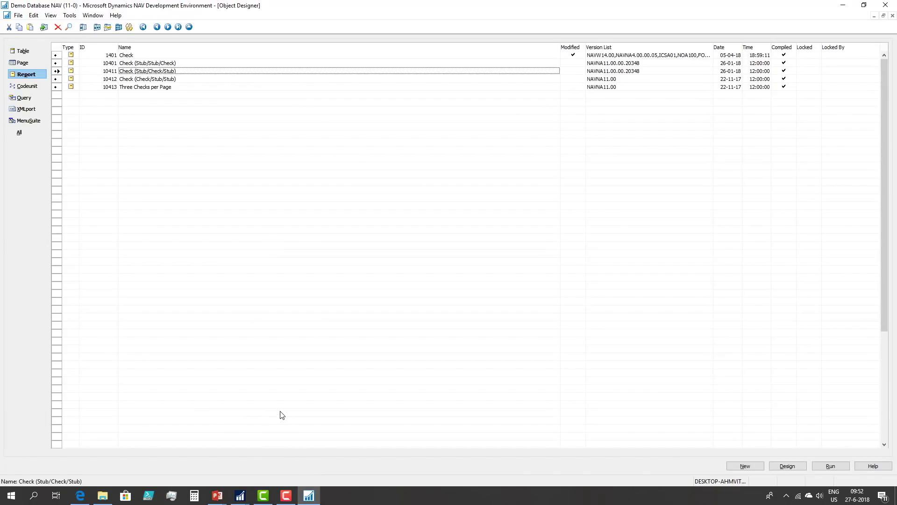
Step: Switch back to the Dynamics NAV client, close the payment journal and open ForNAV Check Setup
click(242, 496)
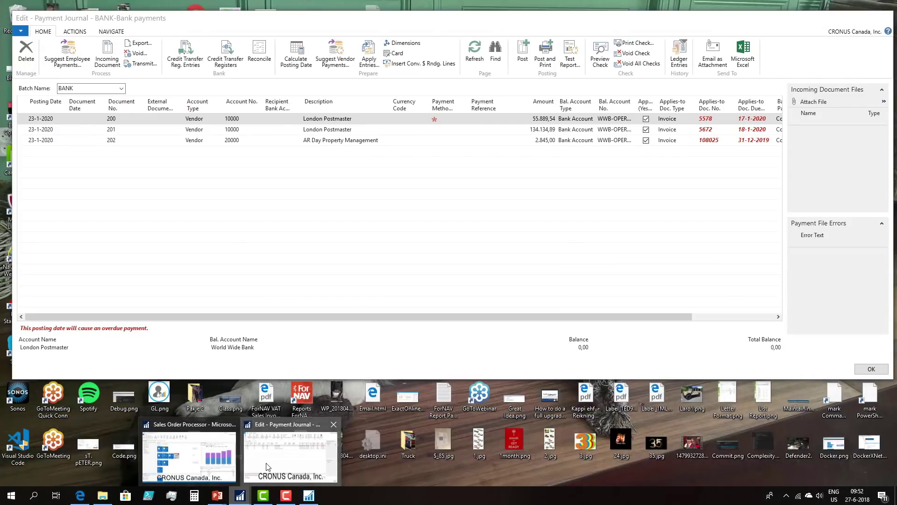
click(262, 472)
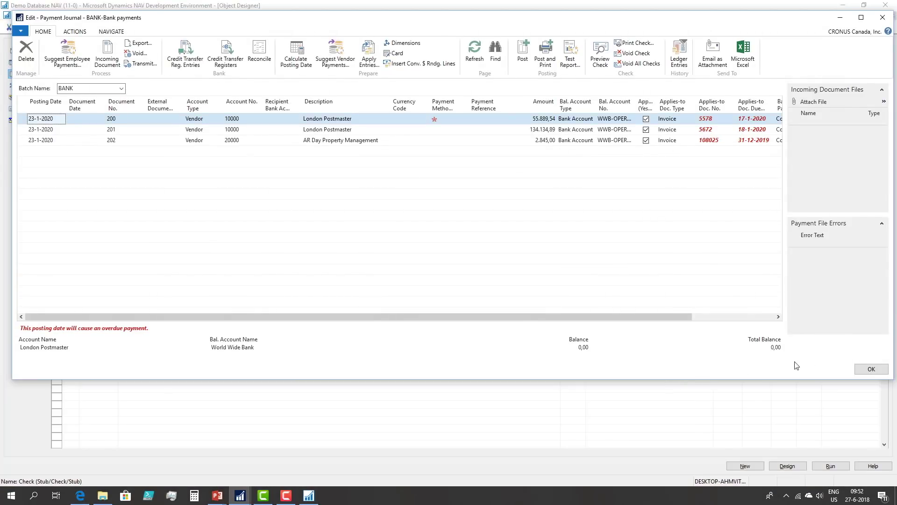
click(871, 369)
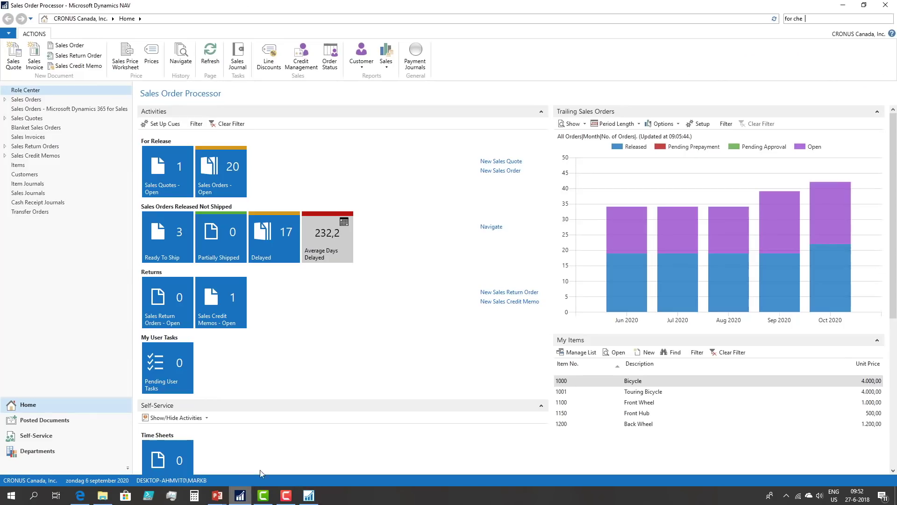
click(824, 18)
key(BackSpace)
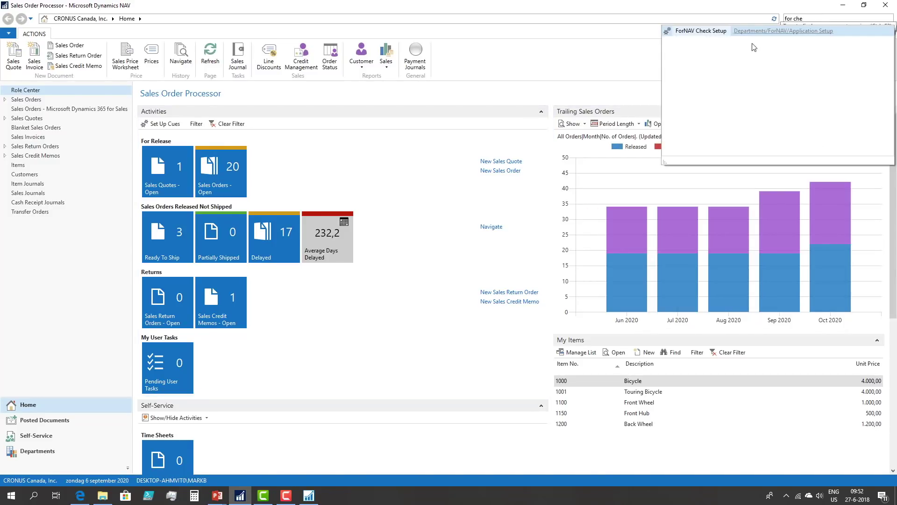
click(699, 31)
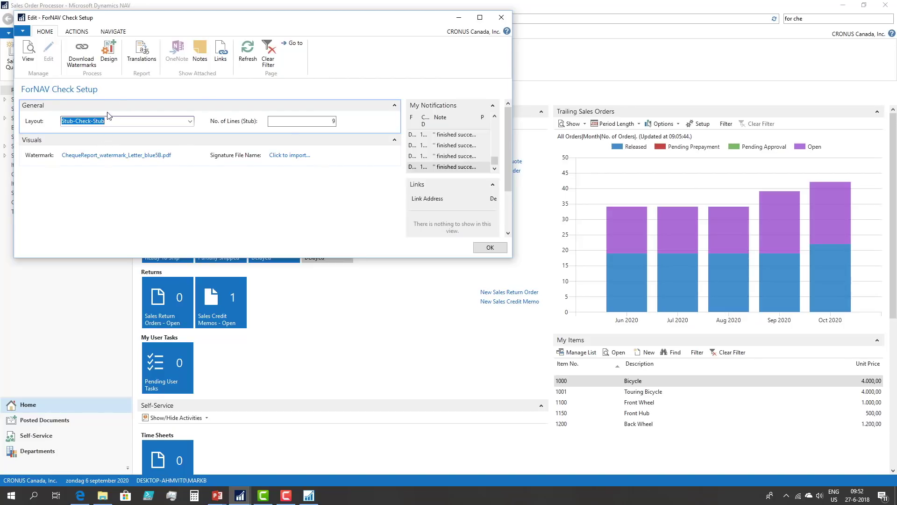
Step: Open the US Check report in the ForNAV designer, with Reprint Checks off and Open Designer on
click(108, 52)
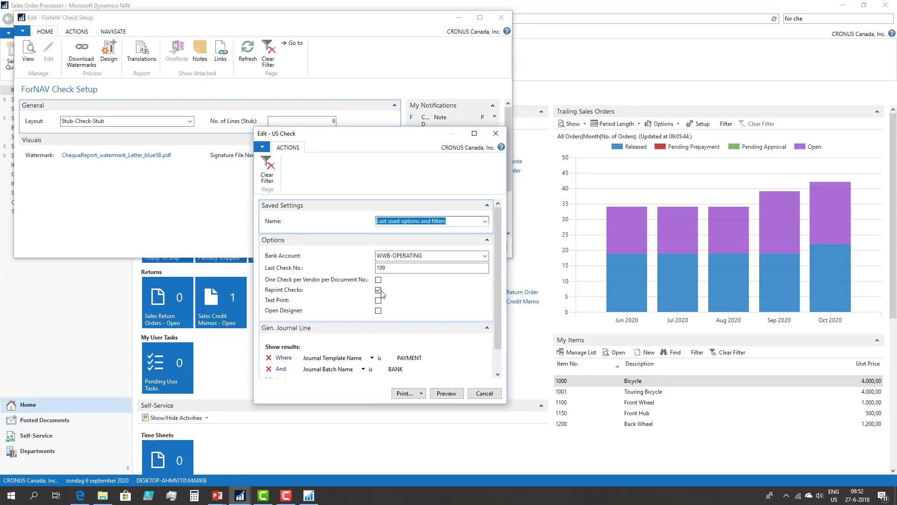
click(377, 320)
click(378, 311)
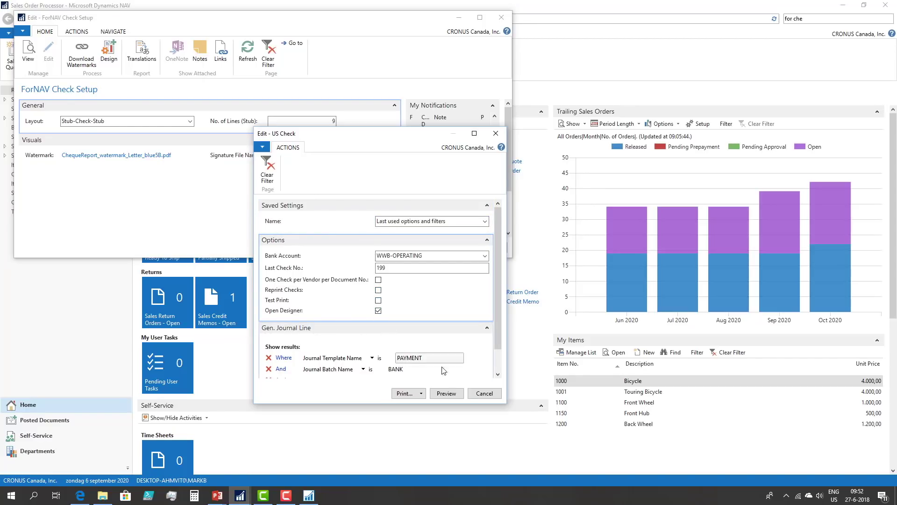
click(447, 393)
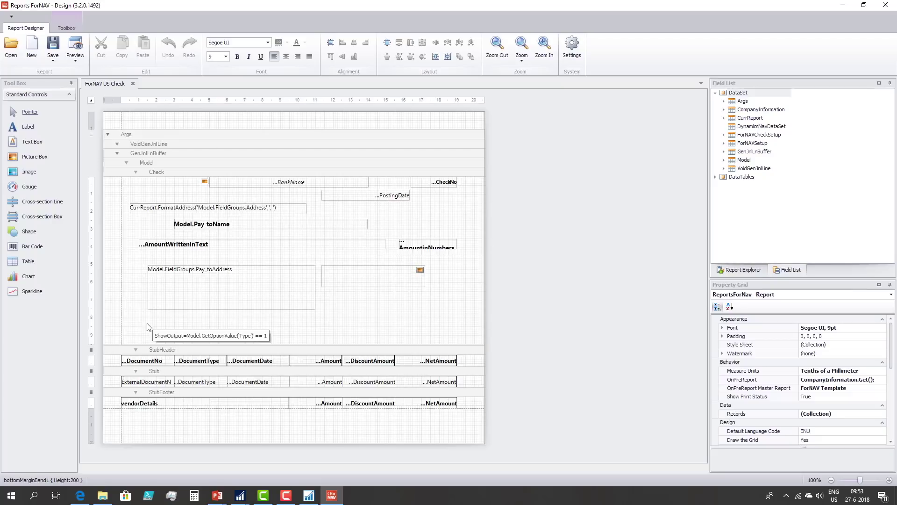
Step: Set the text color of the Model.FieldGroups.Pay_toAddress text box in the Check section to magenta (255, 0, 255)
click(196, 283)
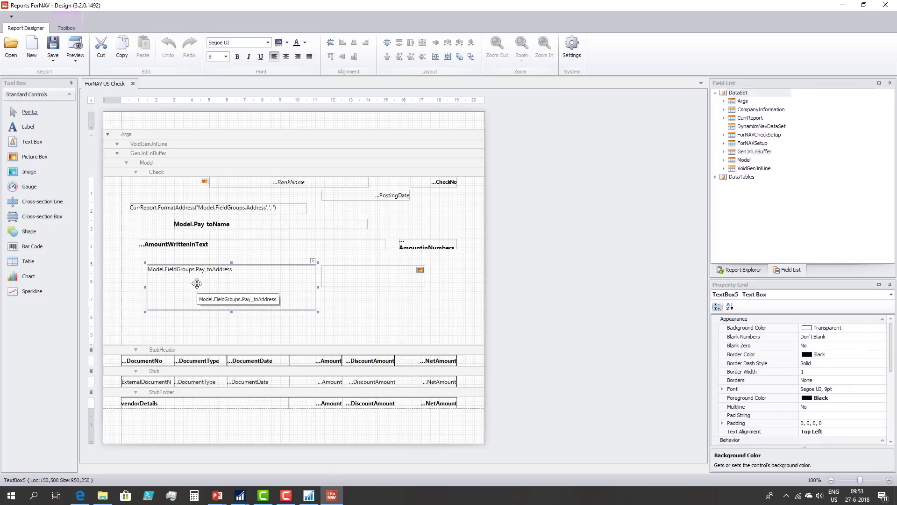
click(304, 42)
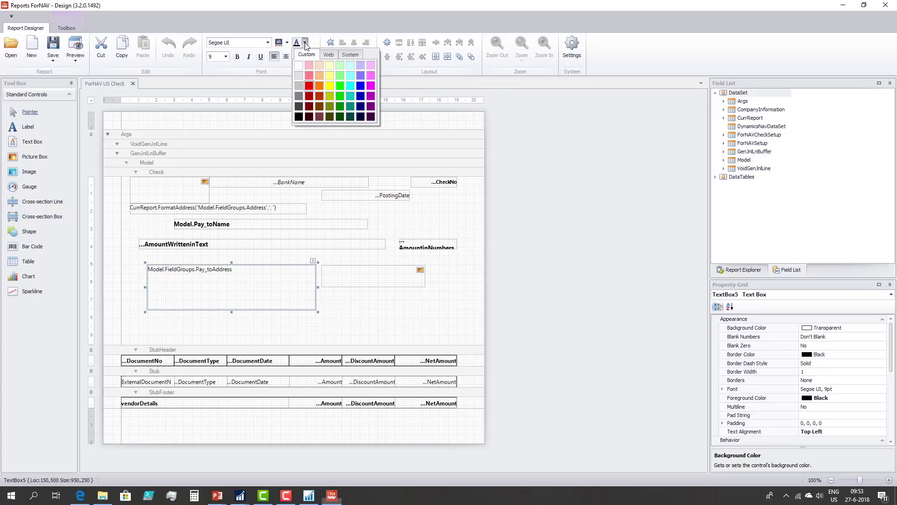
click(372, 86)
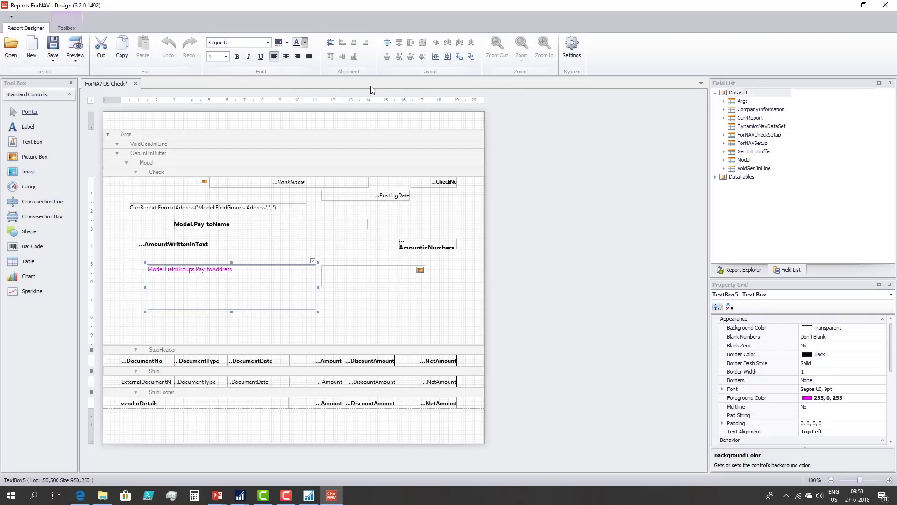
Step: Set the background color of all fields in the Stub row to Turquoise and close the report designer
drag(156, 386, 421, 385)
click(854, 331)
click(882, 327)
scroll(877, 388, down, 15)
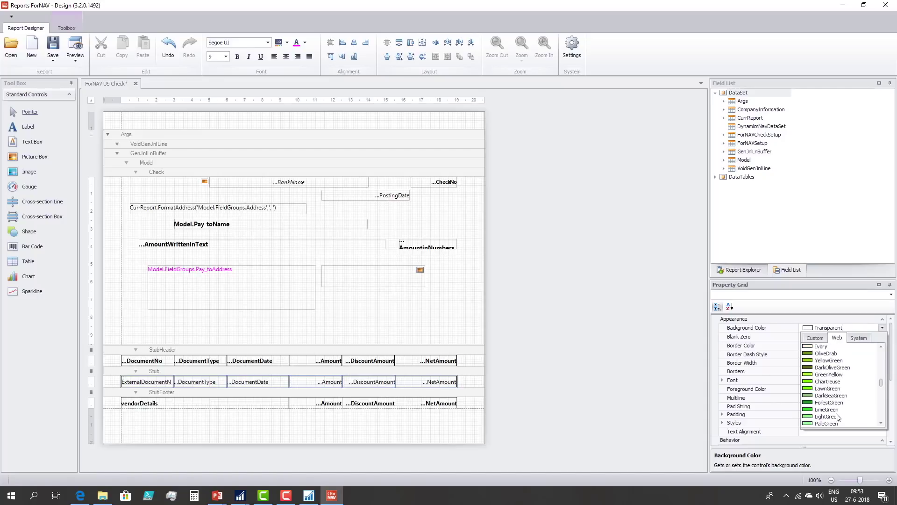
scroll(837, 417, down, 4)
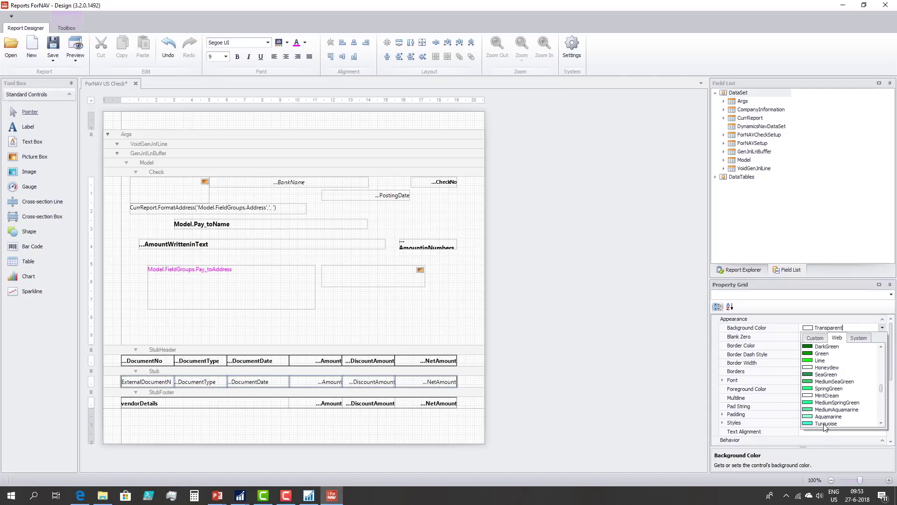
click(825, 423)
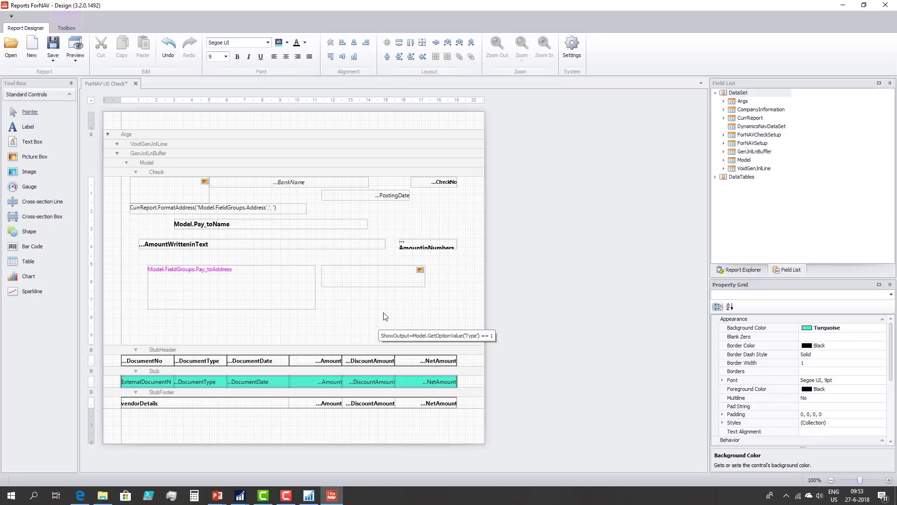
click(888, 5)
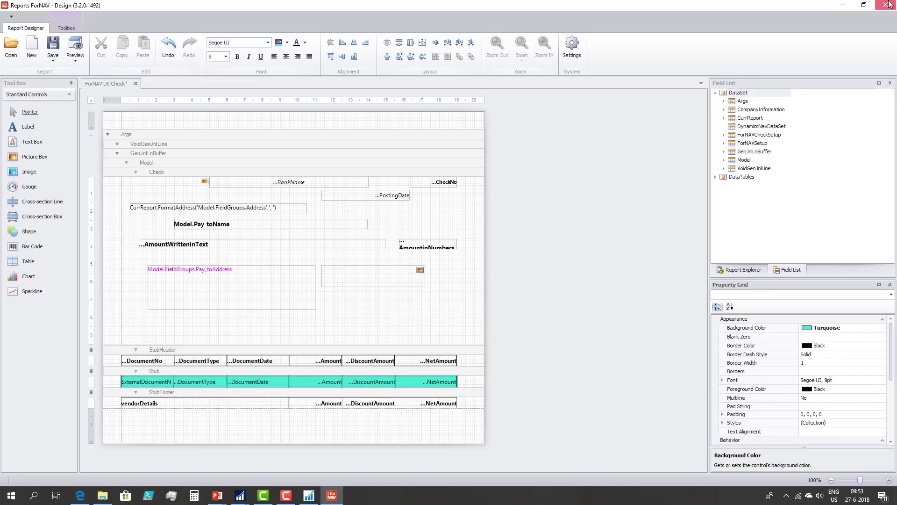
Step: Save the check design changes and set the layout in ForNAV Check Setup to Bottom Check with one Stub
click(408, 263)
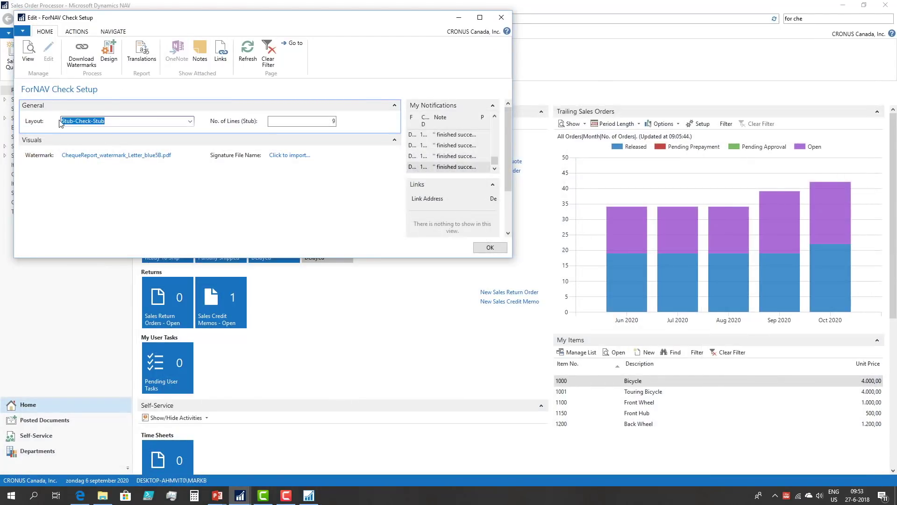
click(191, 122)
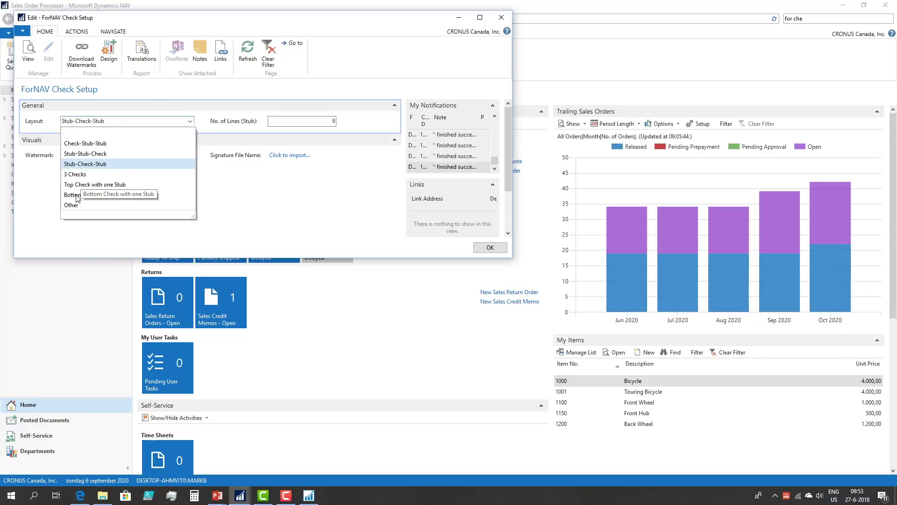
click(108, 195)
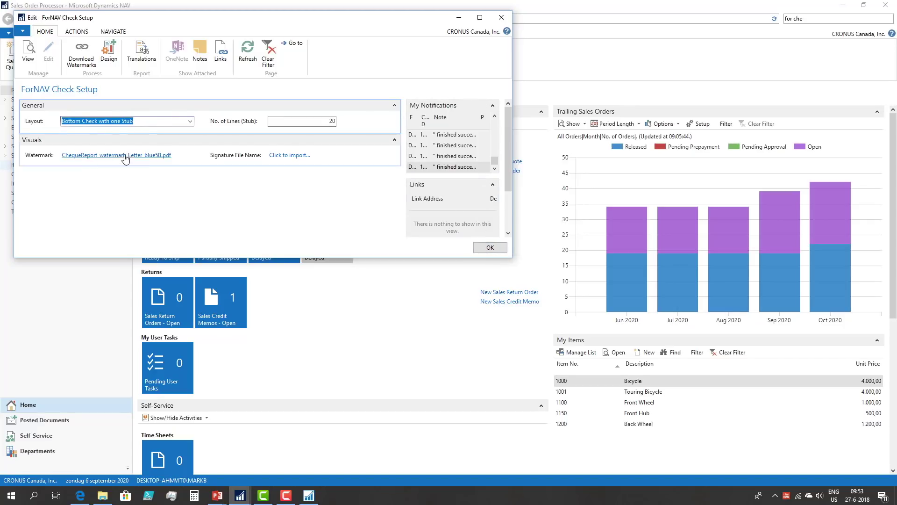
Step: Delete the watermark from ForNAV Check Setup, confirm the deletion and close the setup
click(76, 32)
click(72, 52)
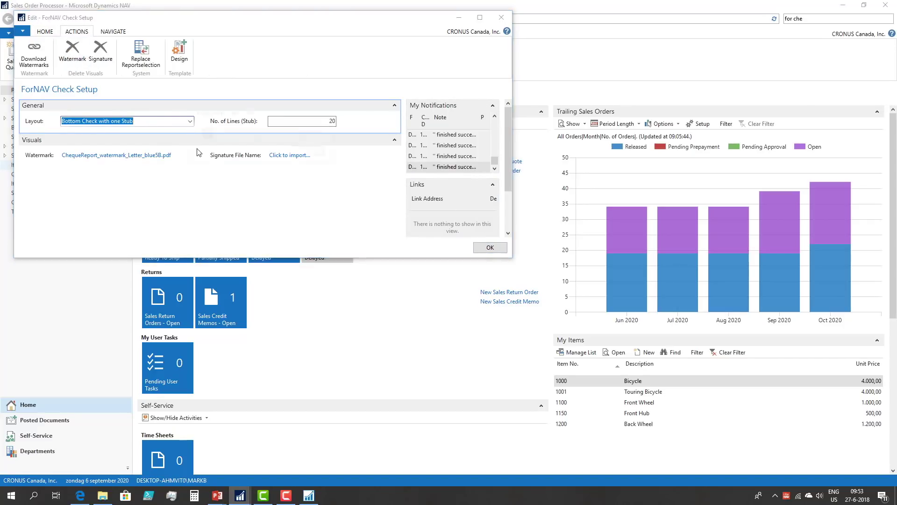
click(272, 151)
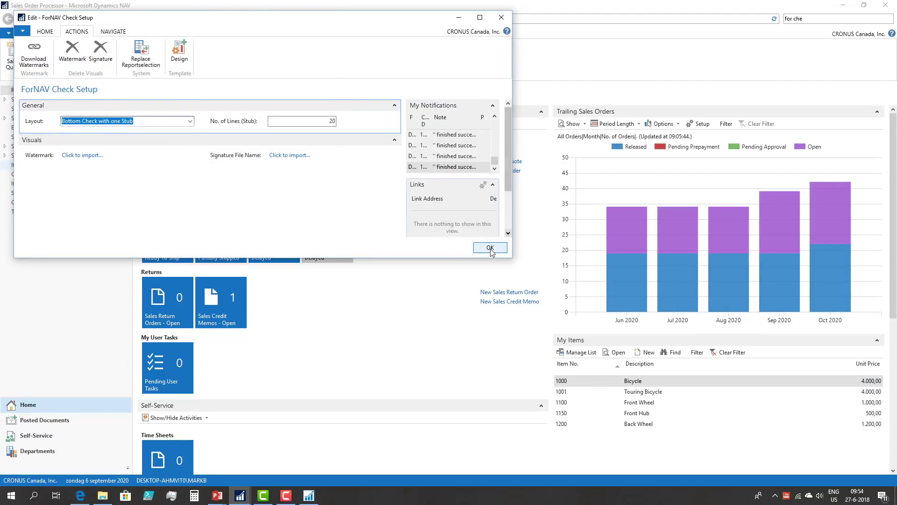
click(492, 247)
Step: Print the US Check from the payment journal to PDF with Open Designer off and Reprint Checks on
click(416, 55)
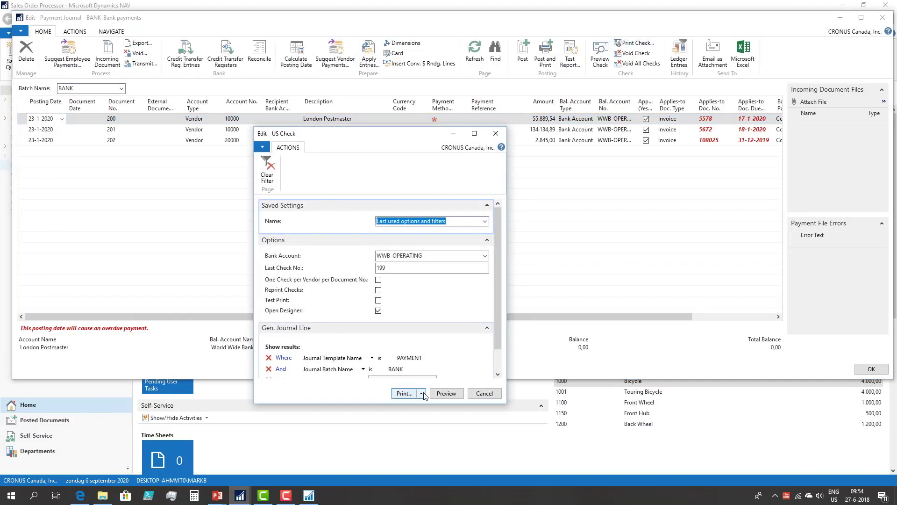
click(378, 310)
click(378, 290)
click(421, 393)
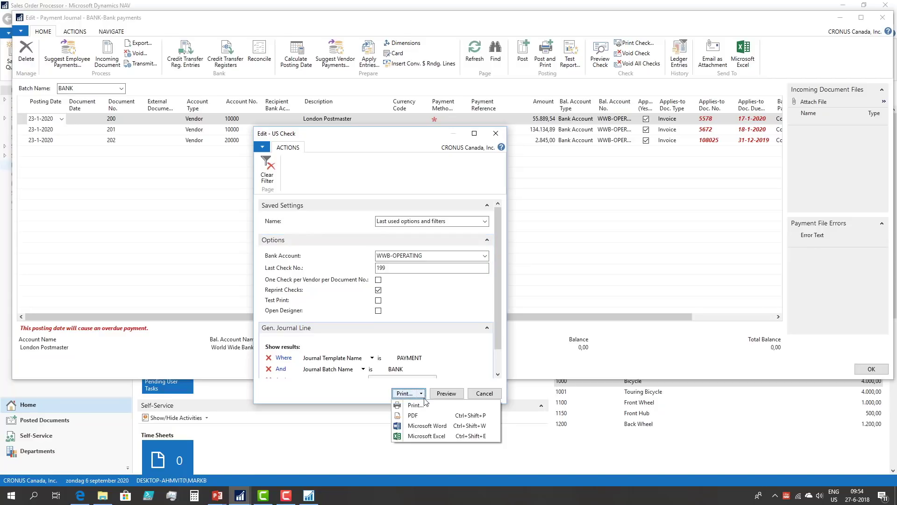
click(416, 415)
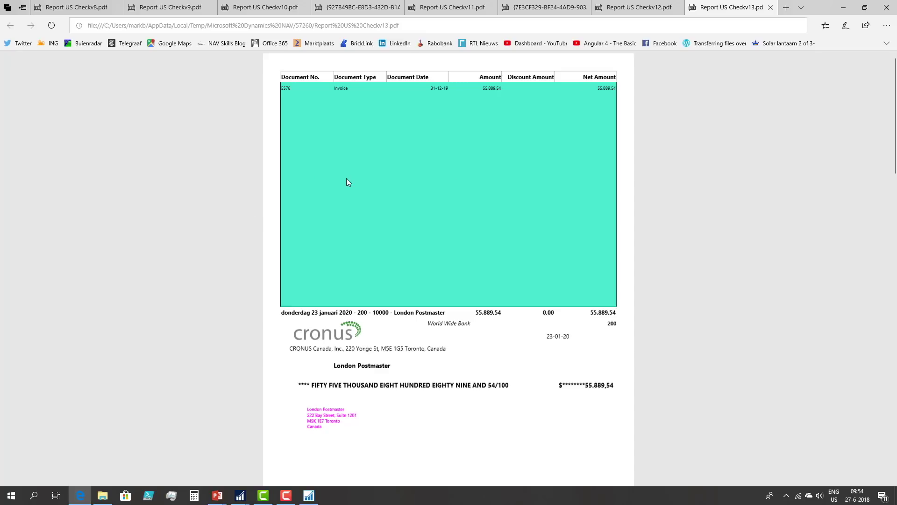
Step: Close the printed check PDF, return to Dynamics NAV, close the payment journal and reopen ForNAV Check Setup
click(771, 10)
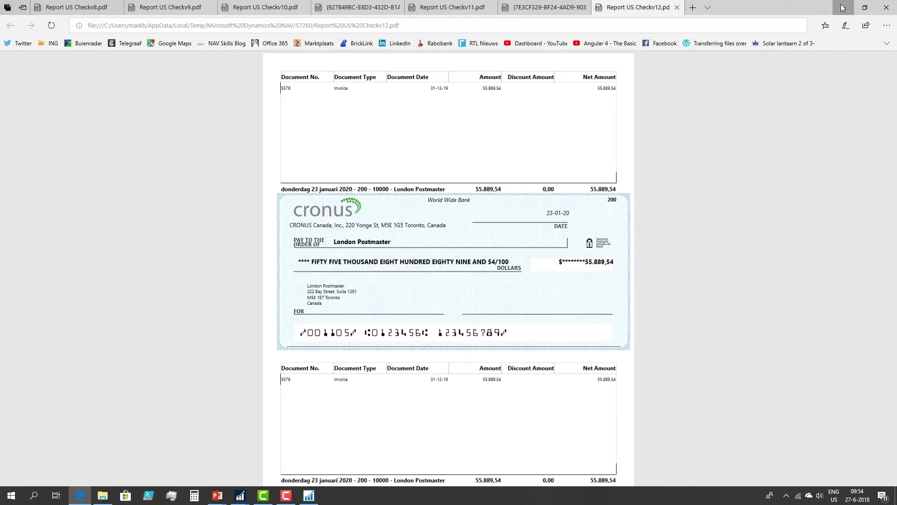
click(844, 7)
click(871, 368)
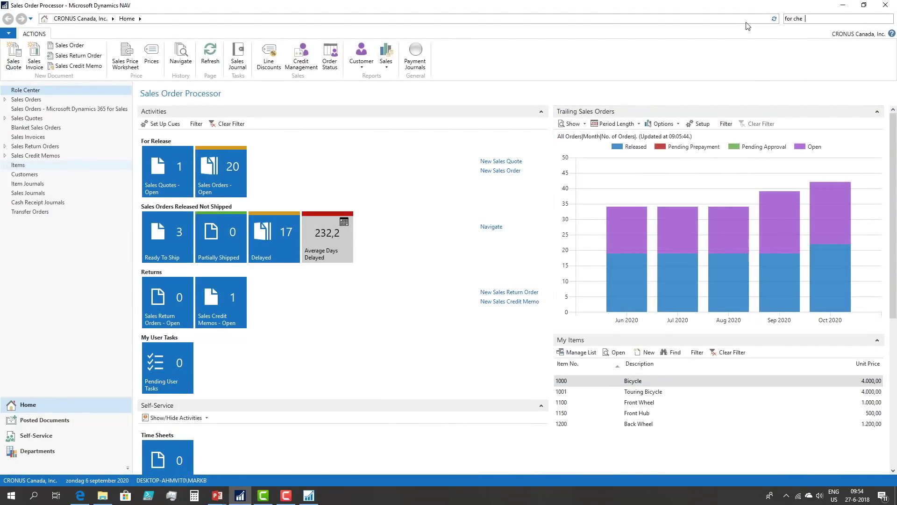
click(696, 30)
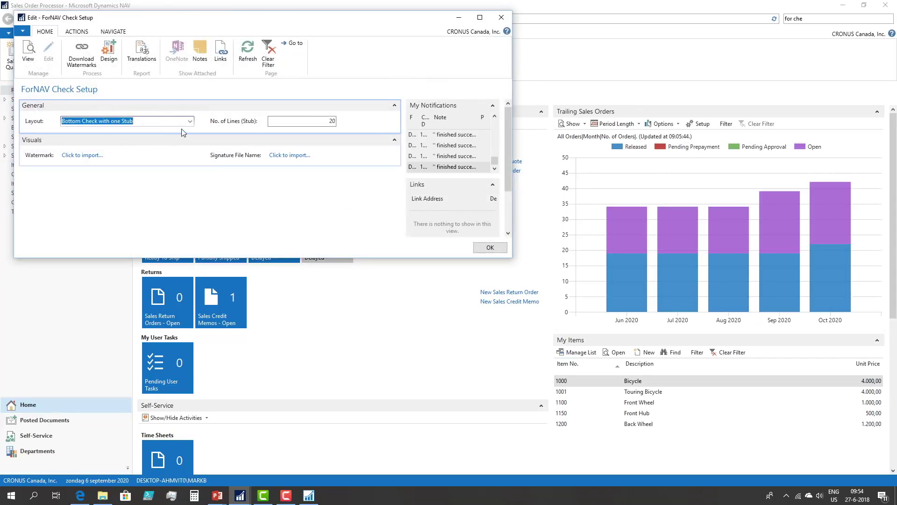
Step: Set the check layout to Stub-Check-Stub and close ForNAV Check Setup
click(189, 121)
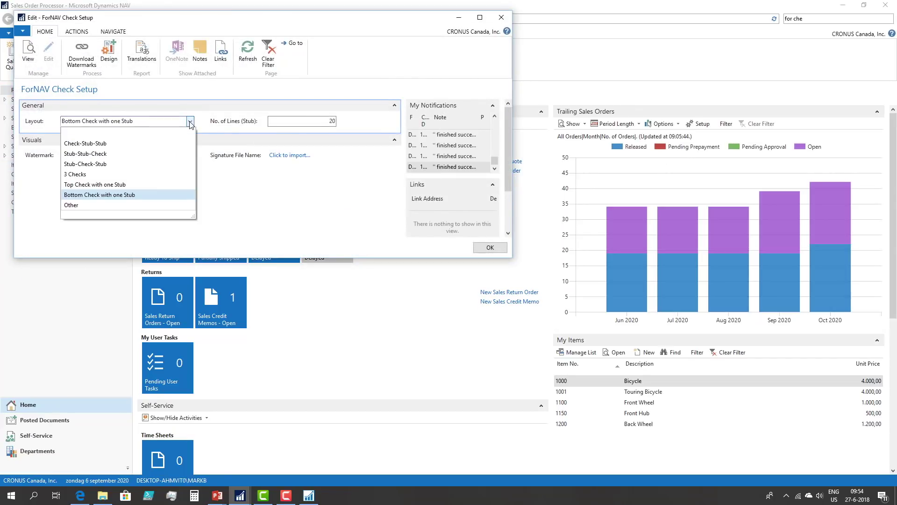
click(78, 165)
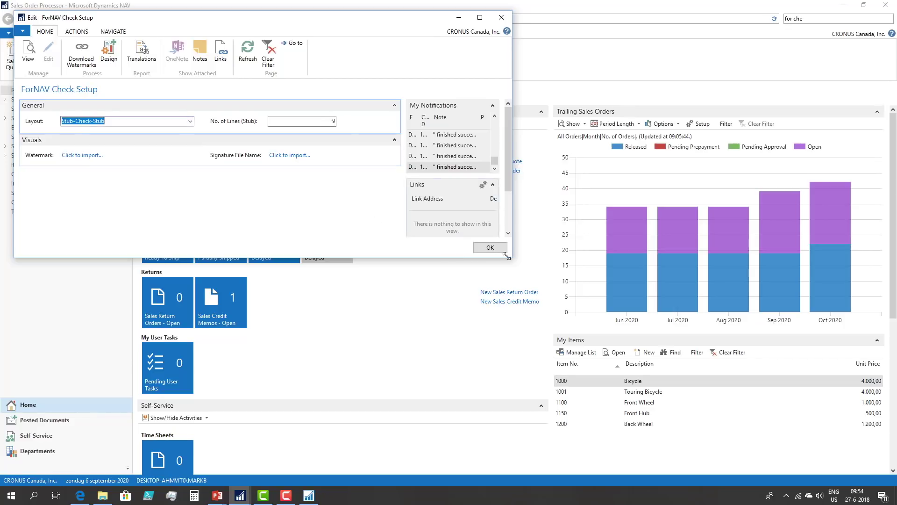
click(490, 248)
Step: Print the US Check from the payment journal to PDF with Reprint Checks on, then return to Dynamics NAV
click(425, 53)
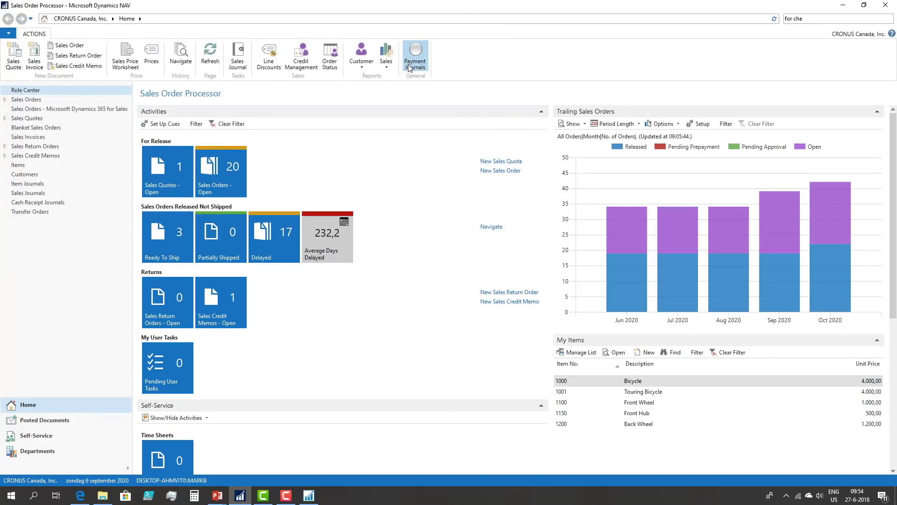
click(634, 43)
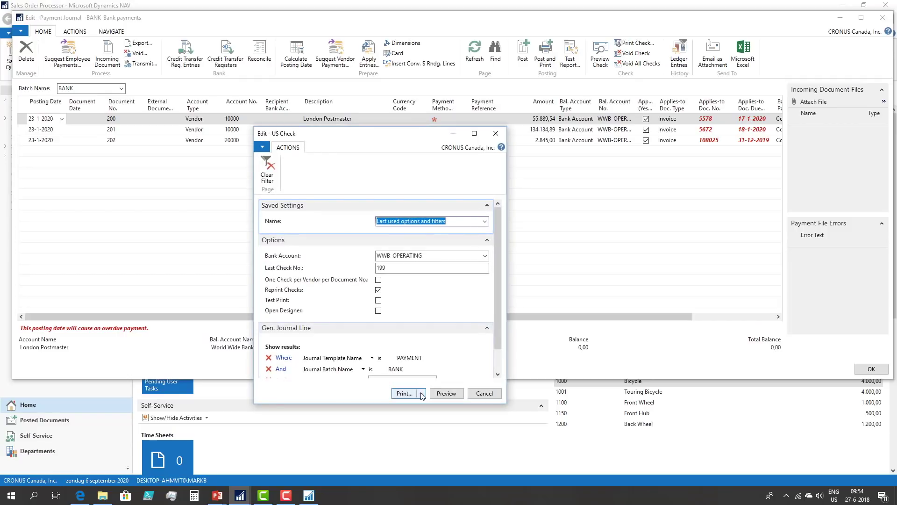
click(405, 393)
click(412, 414)
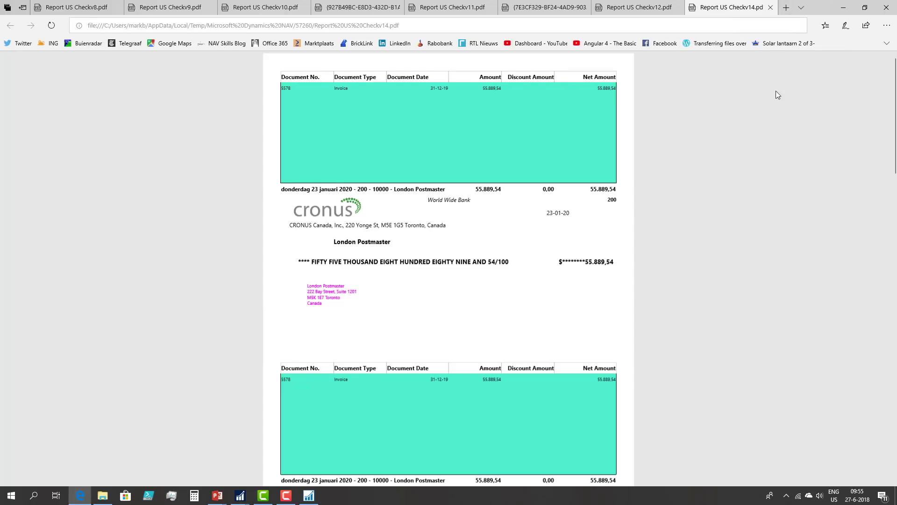
click(844, 7)
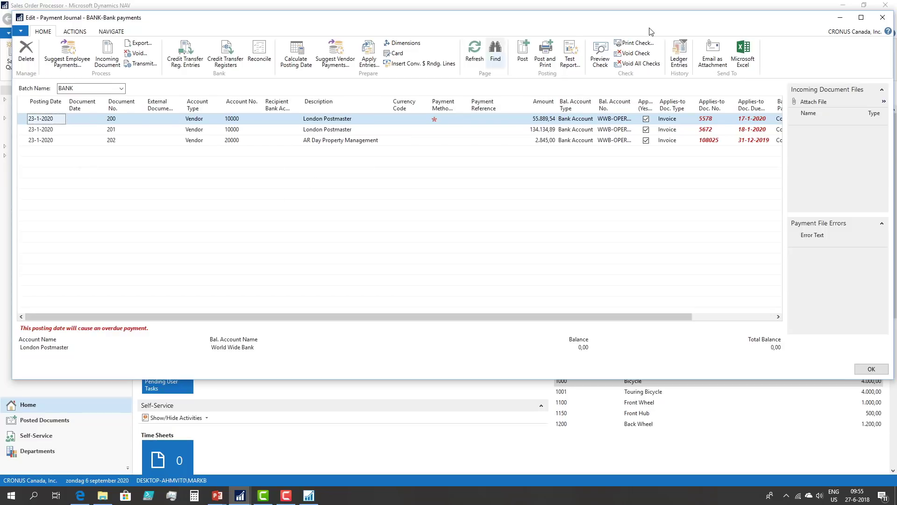
Step: Preview the US Check with Reprint Checks off and Test Print on, and close the preview
click(638, 43)
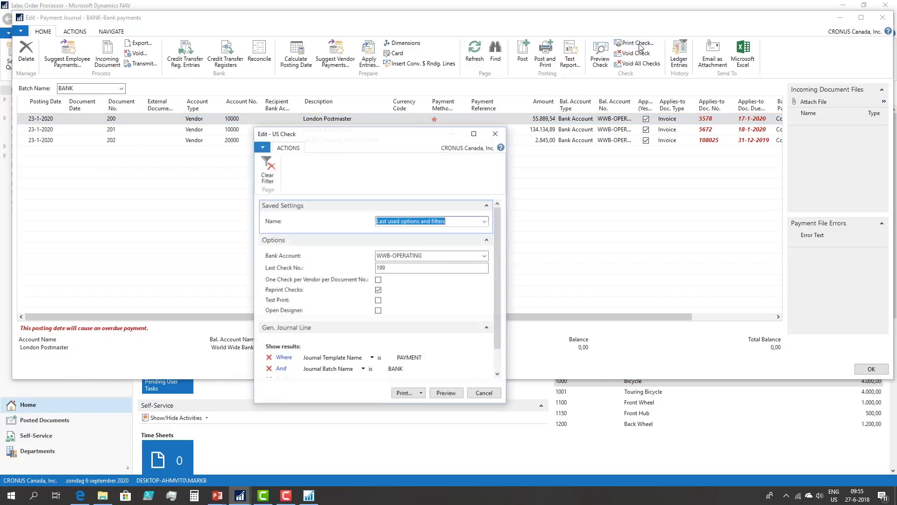
click(378, 289)
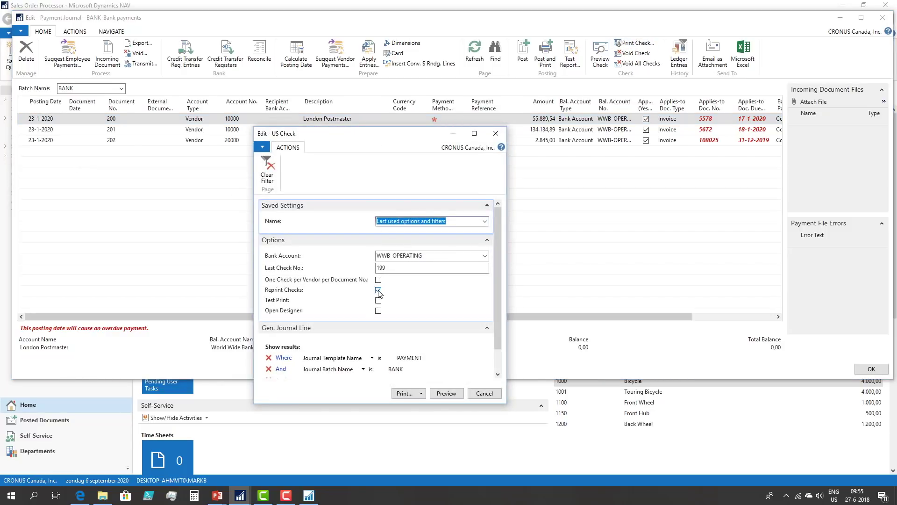
click(378, 300)
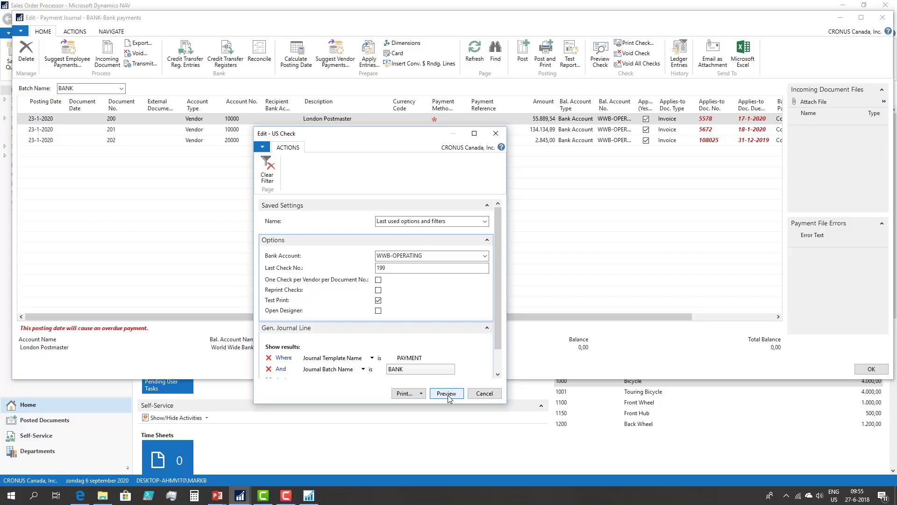
click(448, 396)
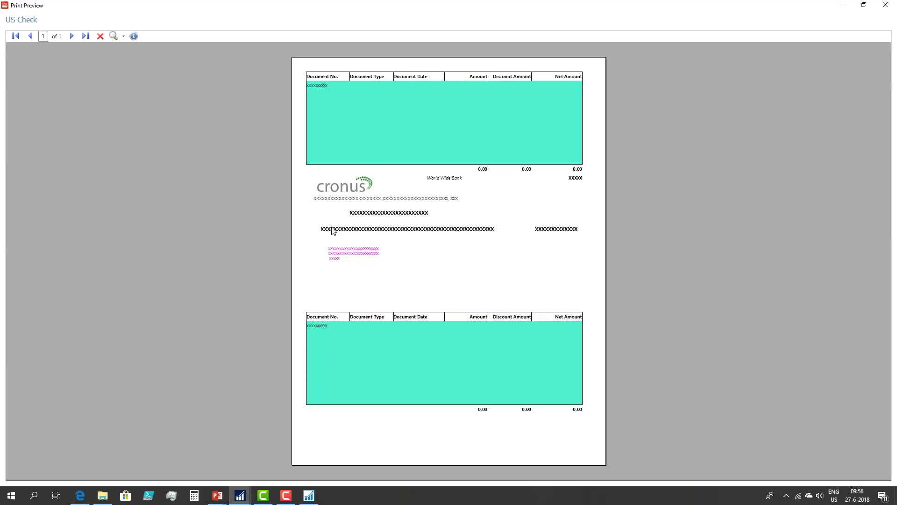
key(Escape)
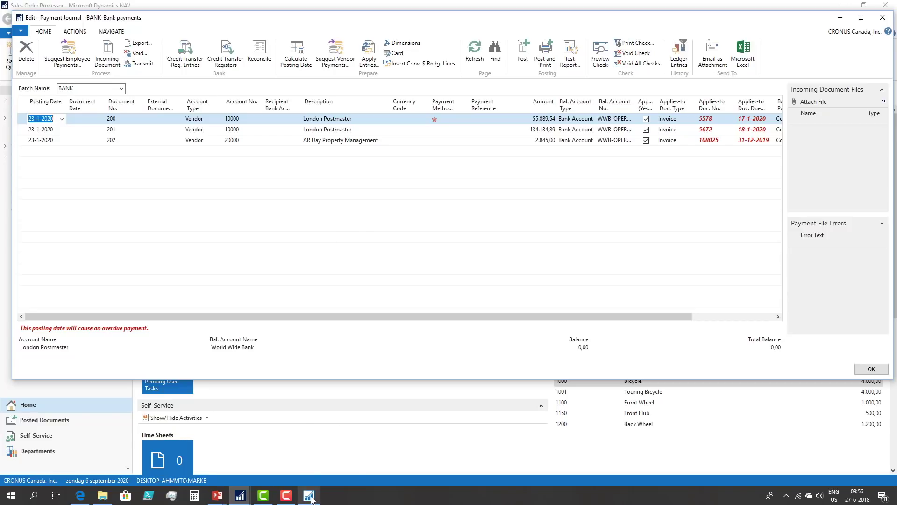
Step: Close the payment journal and find and open ForNAV Check Setup with the search "for che"
mouse_move(311, 499)
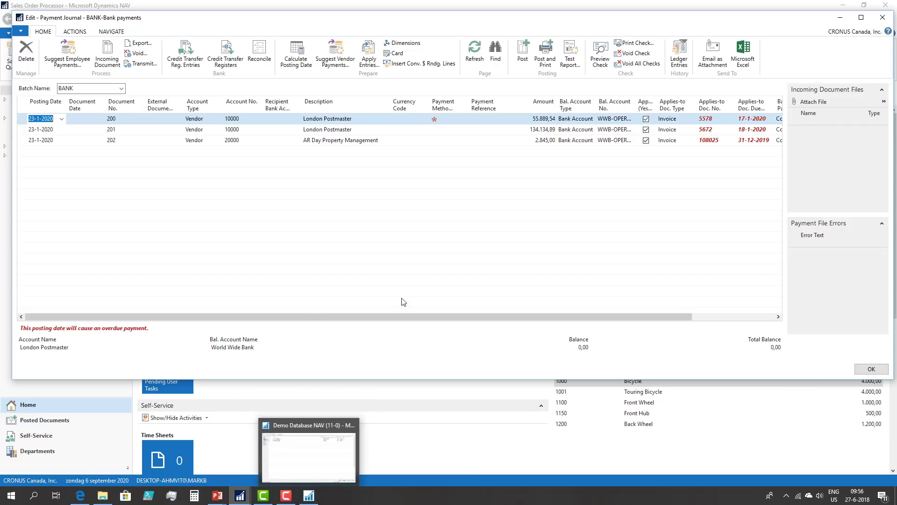
click(871, 369)
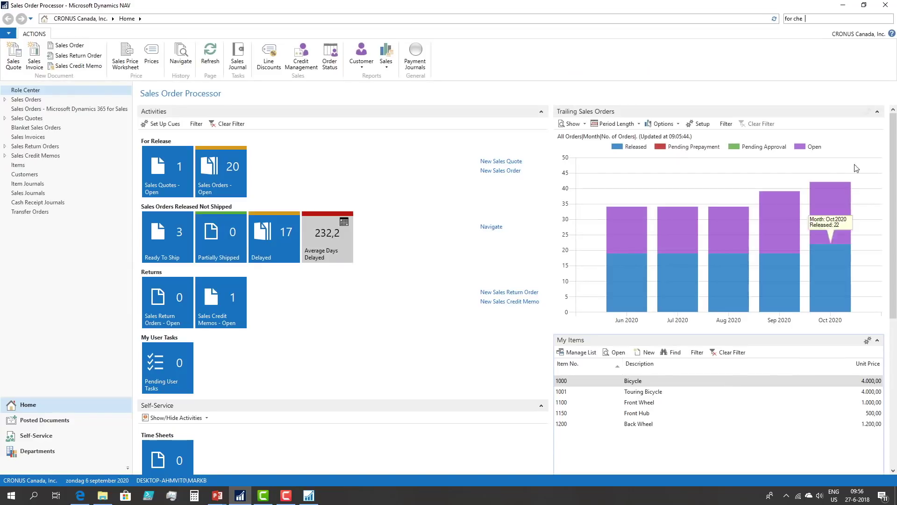
key(ctrl+F3)
text(for che)
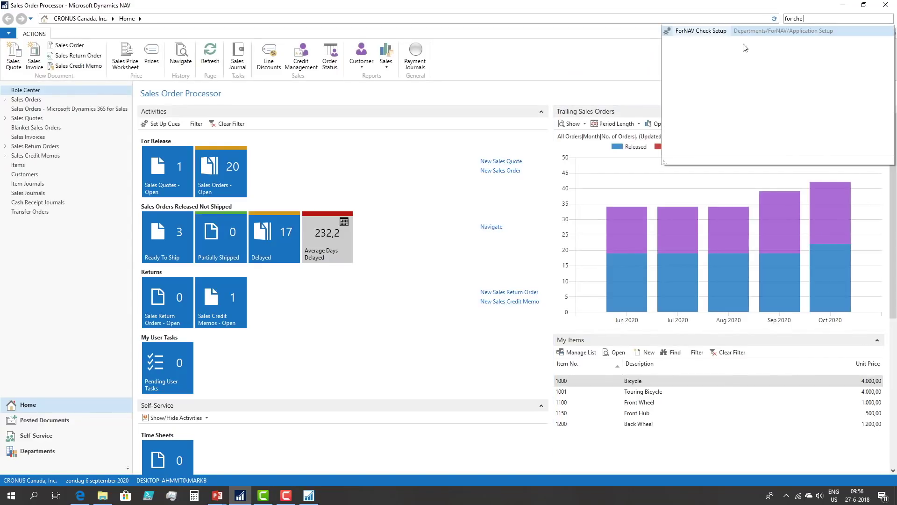
click(701, 31)
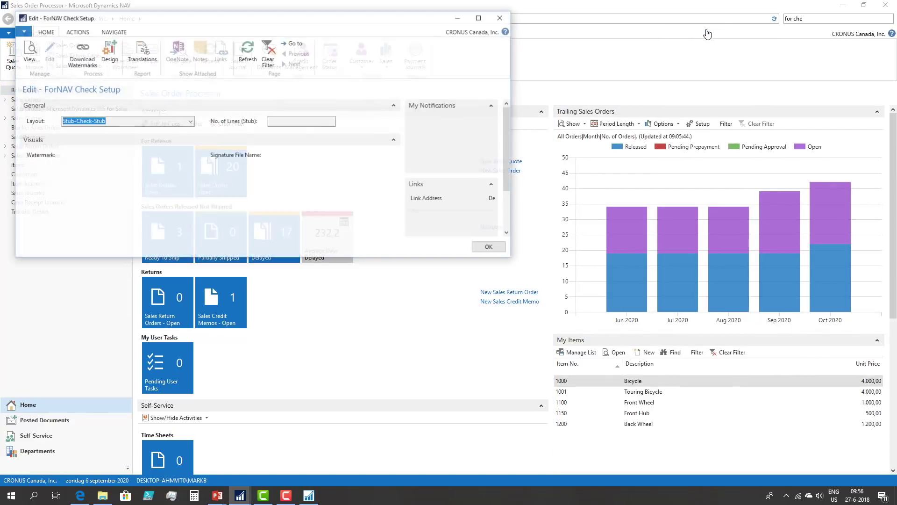
Step: Open the US Check report in the ForNAV designer from the check setup with Open Designer on
click(109, 51)
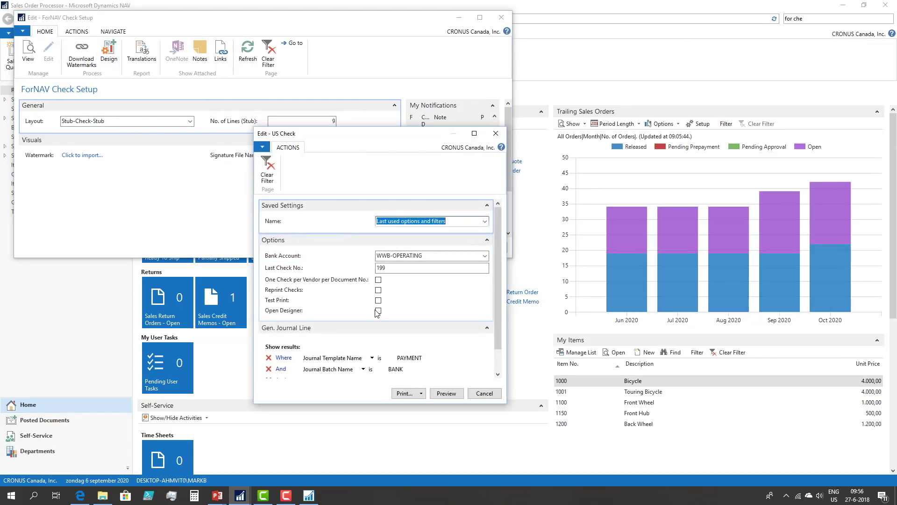
click(378, 310)
click(449, 394)
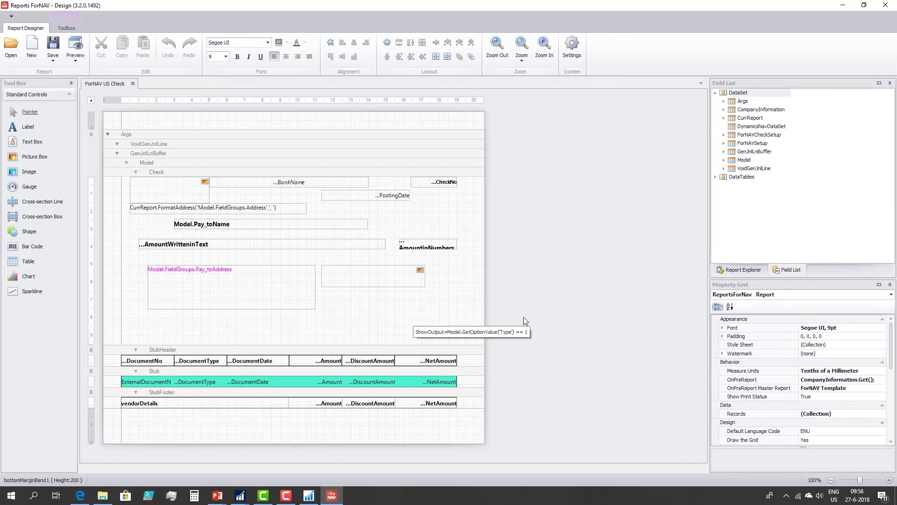
Step: Examine the Model data item, the Check section and the fields available under Model in the data set
click(142, 162)
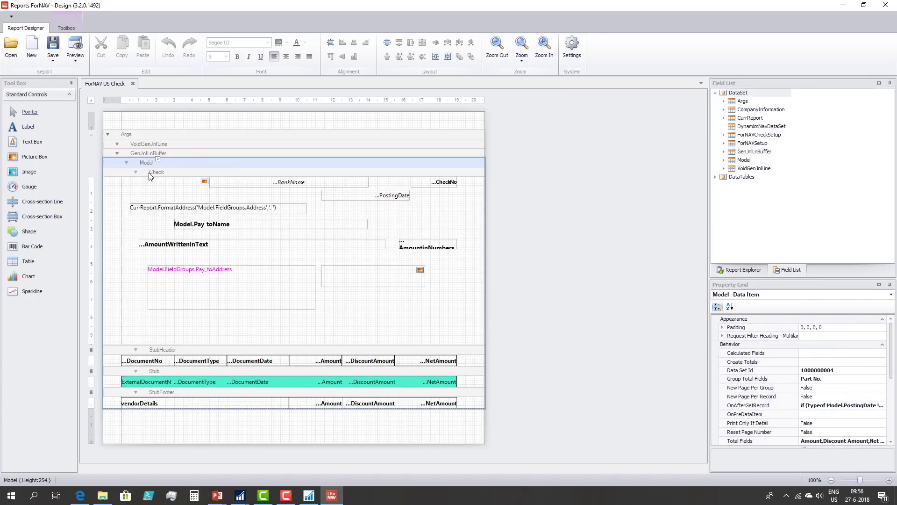
click(157, 178)
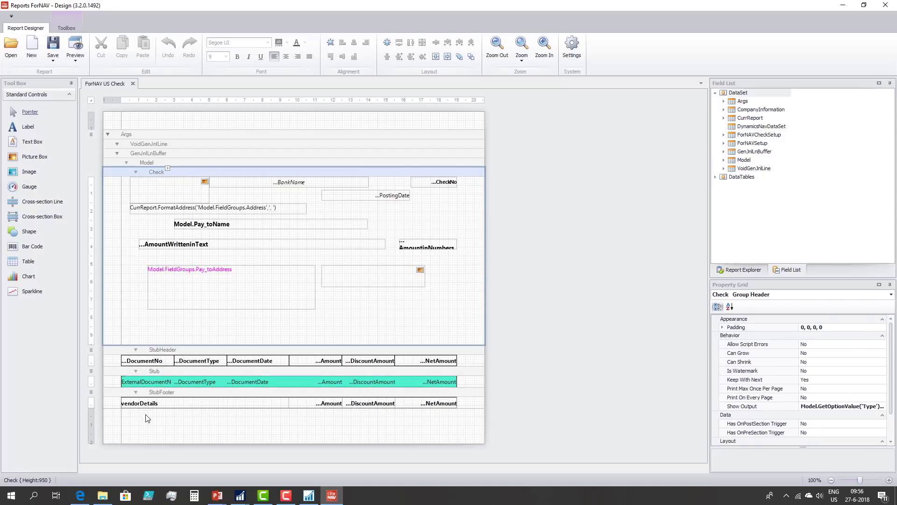
click(573, 217)
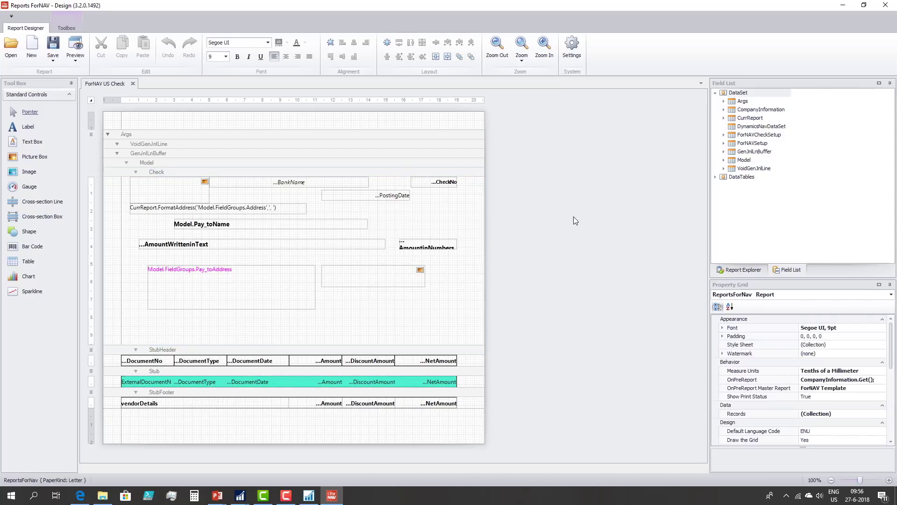
click(724, 160)
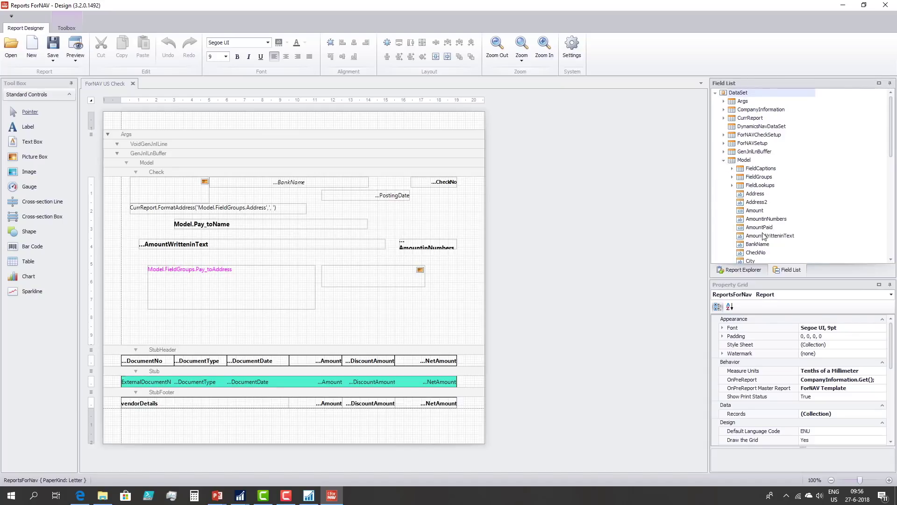
scroll(762, 212, down, 2)
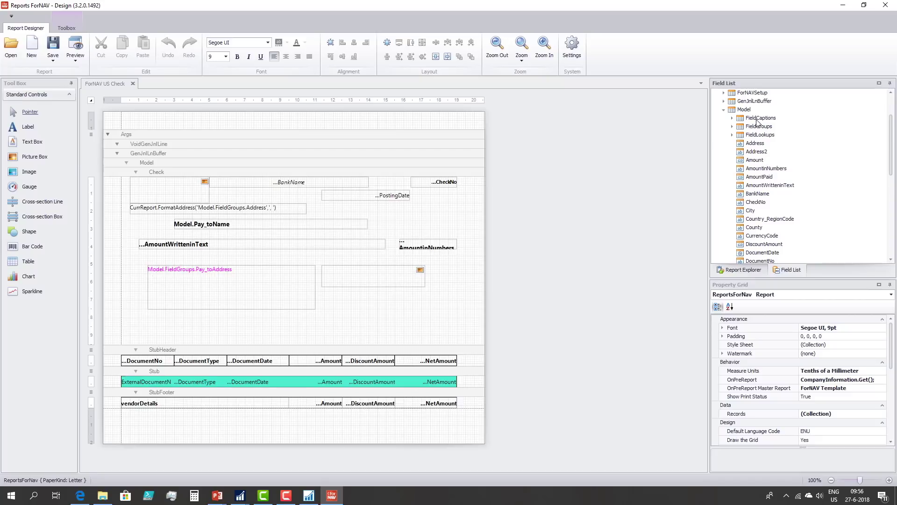
mouse_move(758, 123)
scroll(764, 203, down, 6)
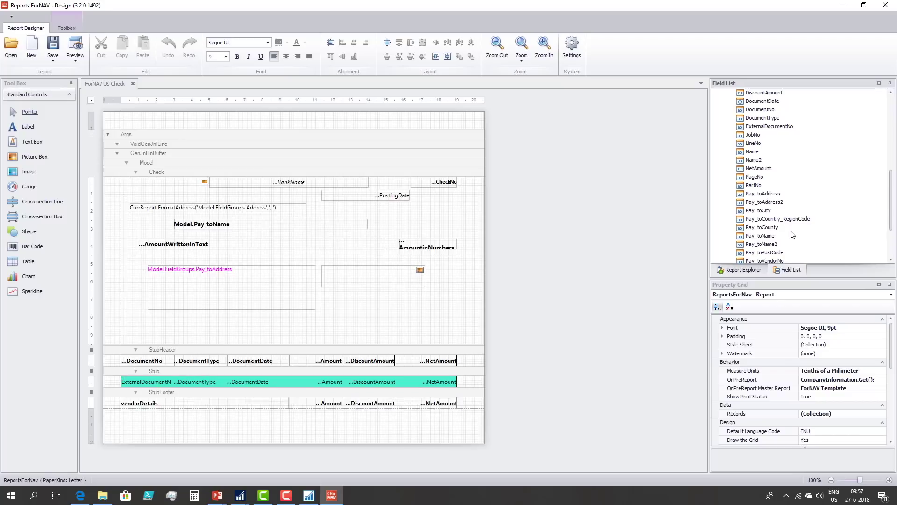
scroll(801, 254, down, 2)
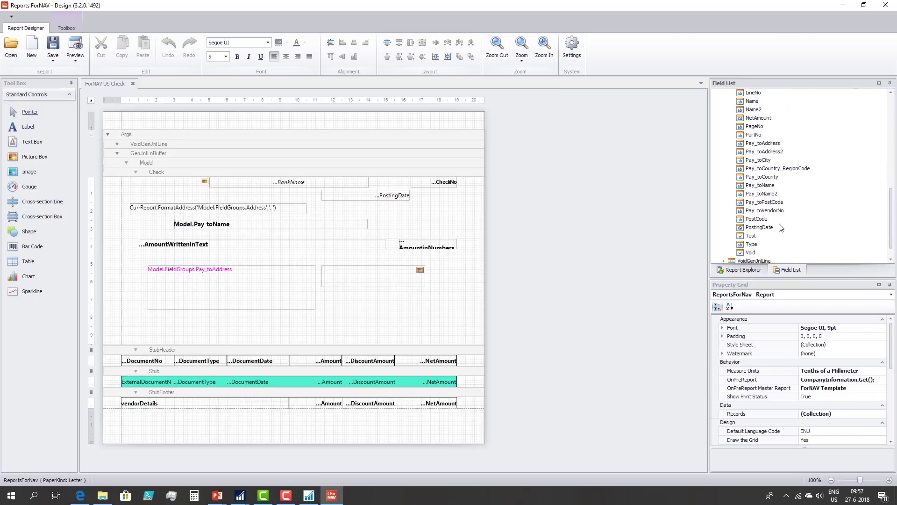
Step: Examine the fields under Model in the data set and the neighbouring GenJnlLnBuffer and ForNAVSetup records
scroll(780, 224, up, 6)
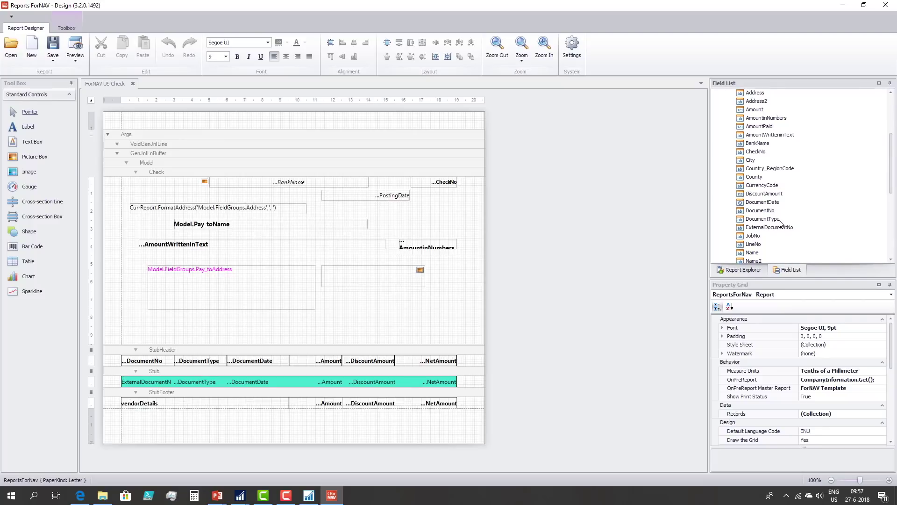
scroll(778, 193, up, 3)
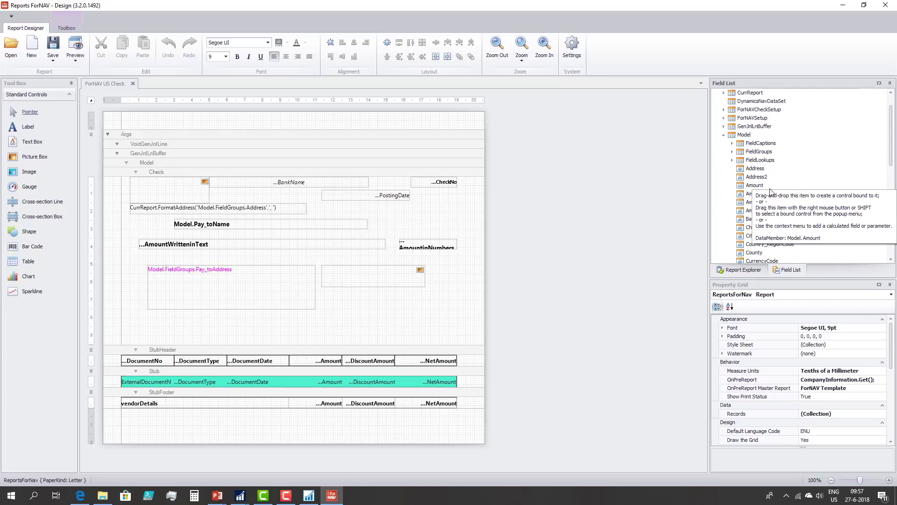
click(742, 187)
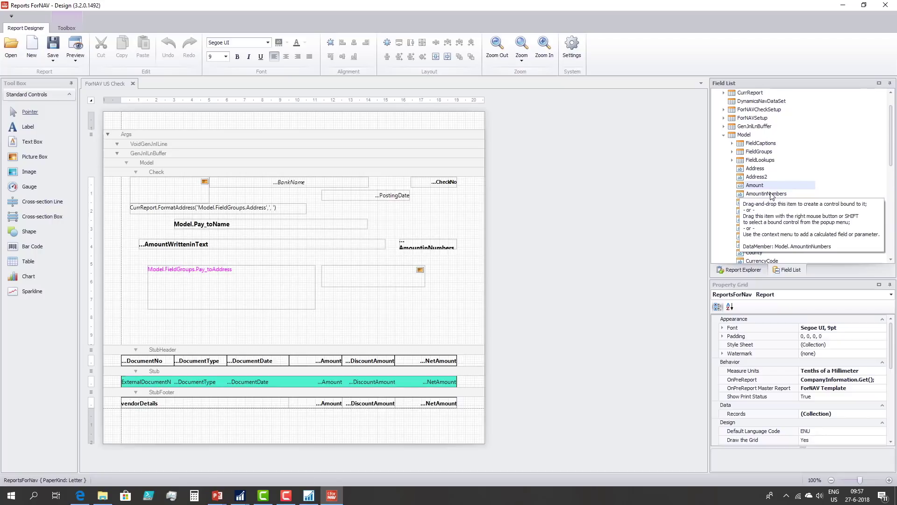
click(724, 136)
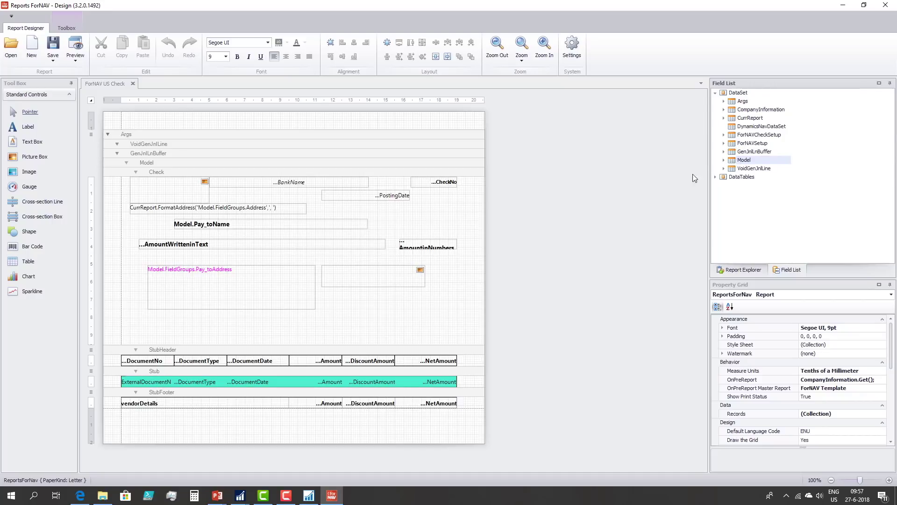
click(743, 151)
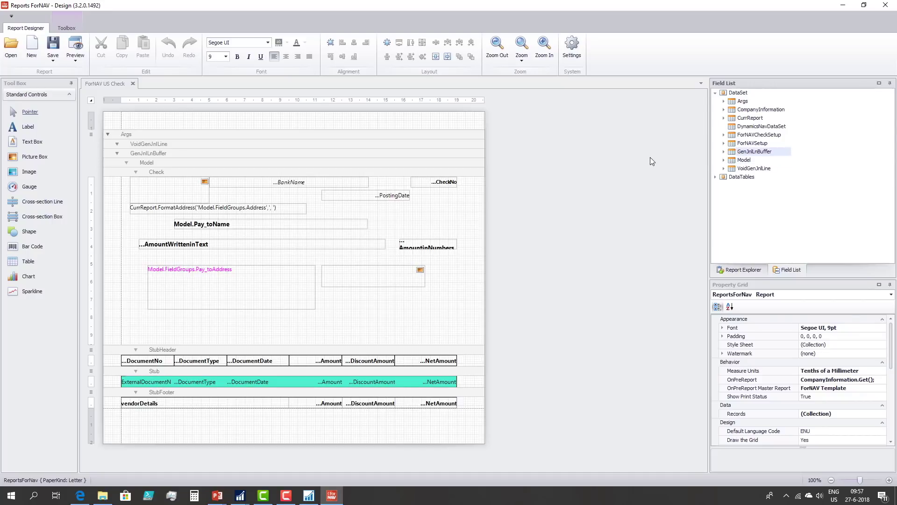
click(741, 143)
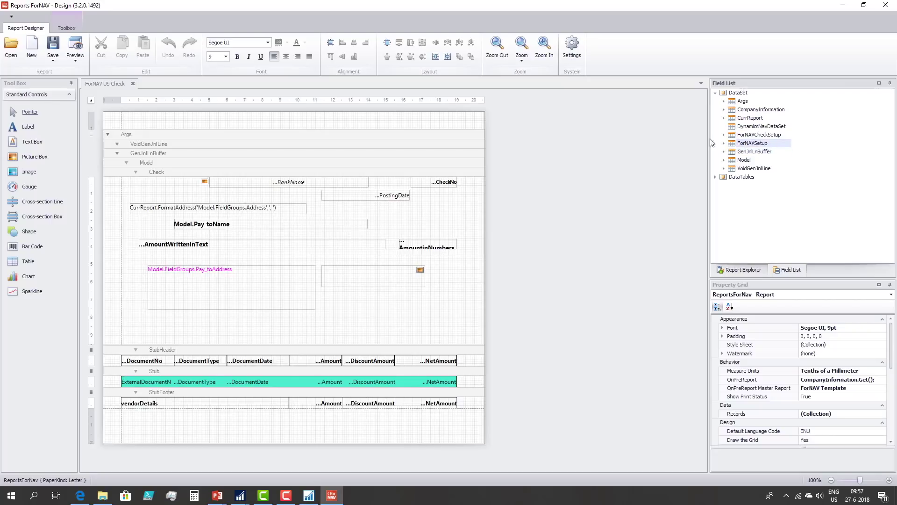
click(740, 160)
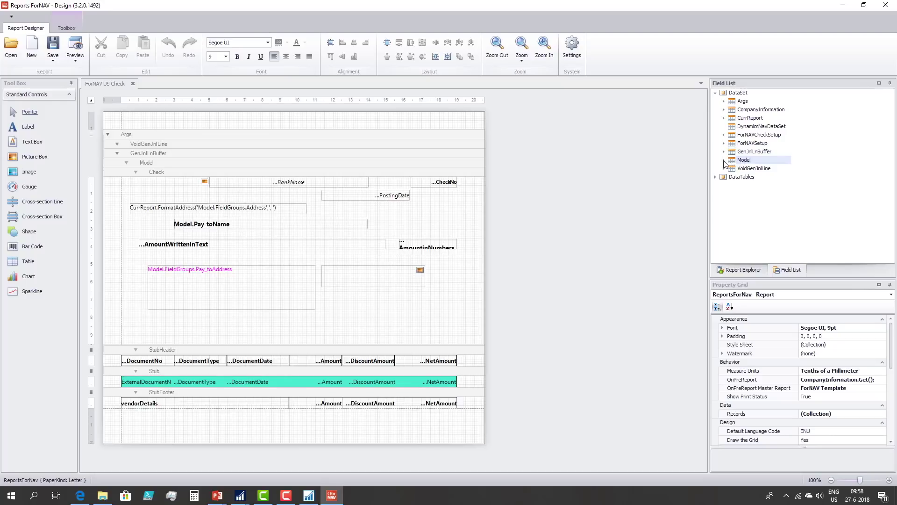
click(724, 160)
scroll(767, 186, down, 7)
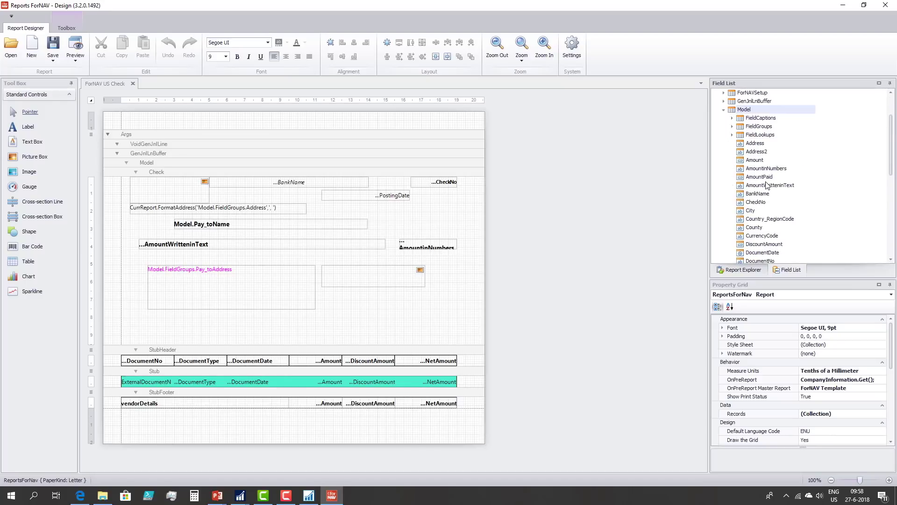
scroll(767, 185, down, 2)
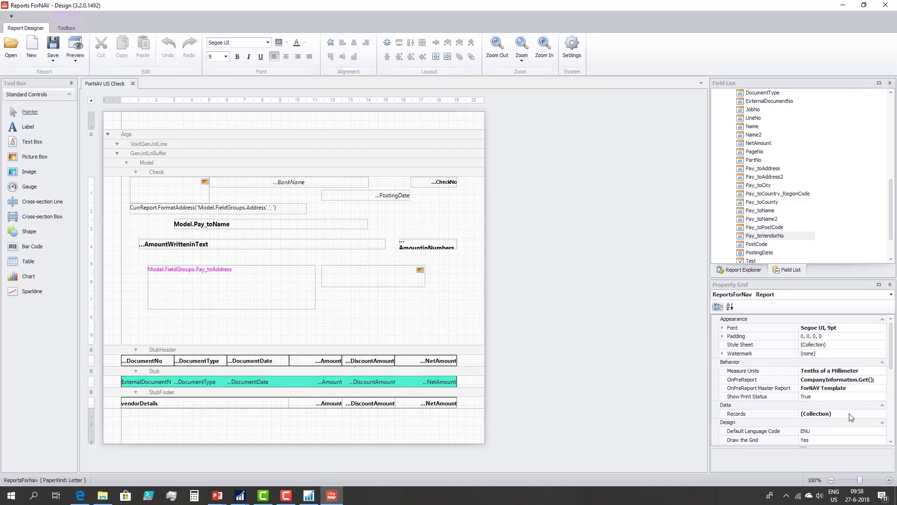
Step: Add a new record for table 23 (Vendor) to the report's Records collection
click(871, 416)
click(882, 414)
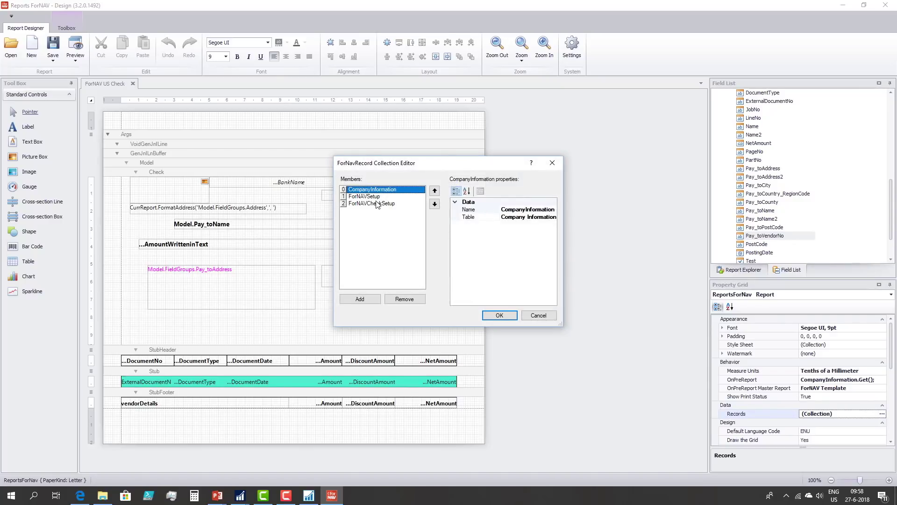
click(359, 296)
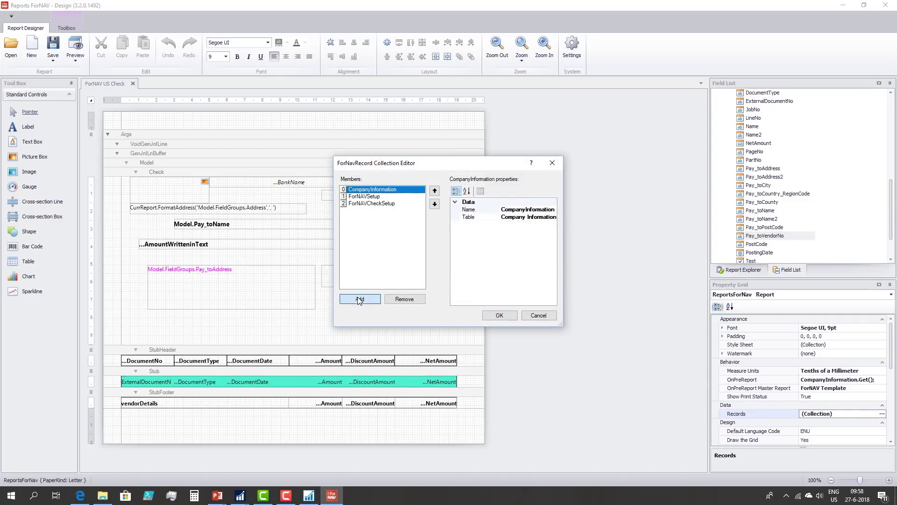
click(517, 216)
text(23)
key(Return)
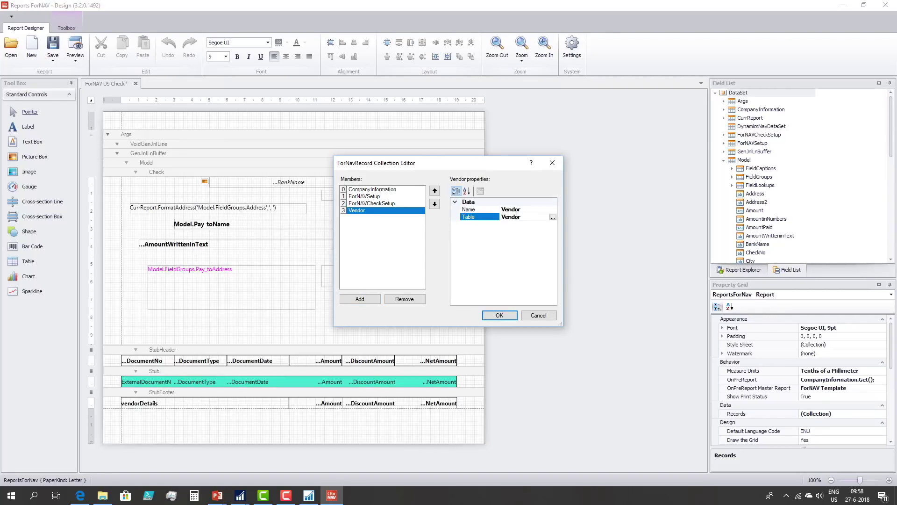
click(497, 316)
Step: Add the line Vendor.Get(Model.Pay_toVendorNo); to the Model data item's OnAfterGetRecord code, inserting the field from the Model fields
click(152, 162)
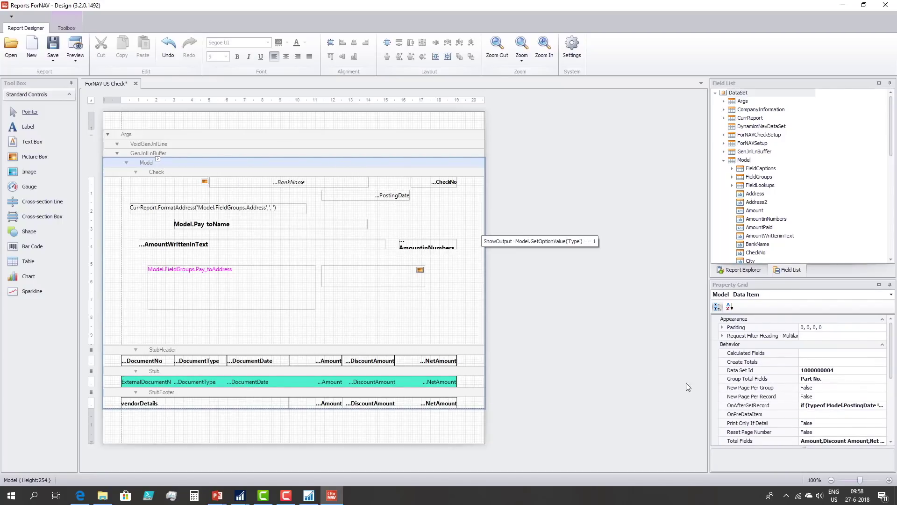
click(832, 406)
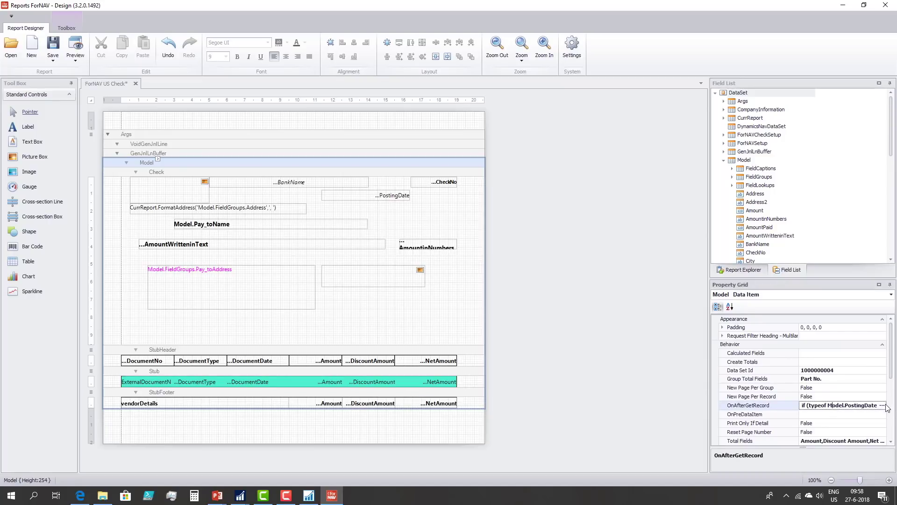
click(882, 405)
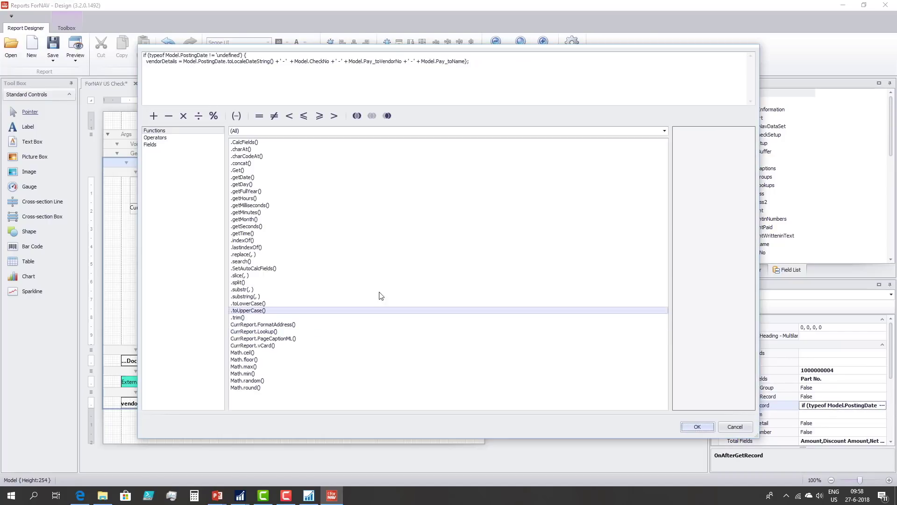
click(534, 83)
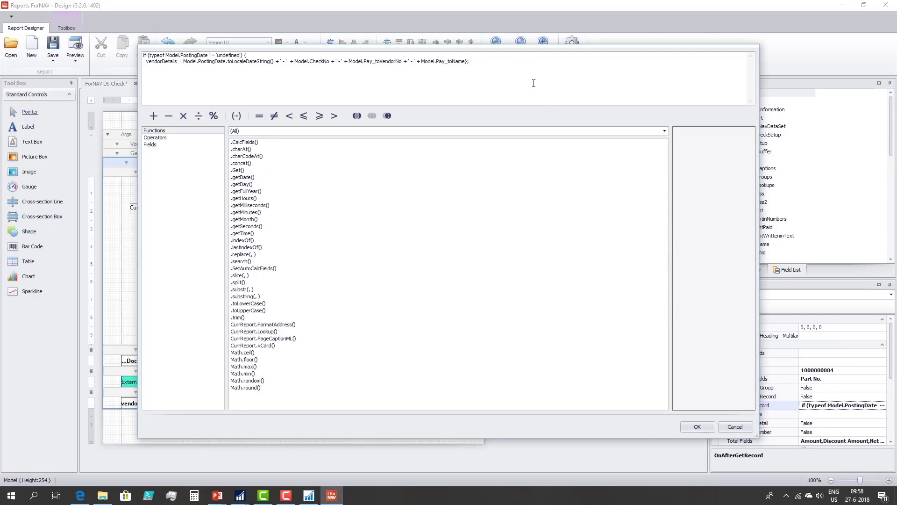
text(Vendor.Get())
click(160, 145)
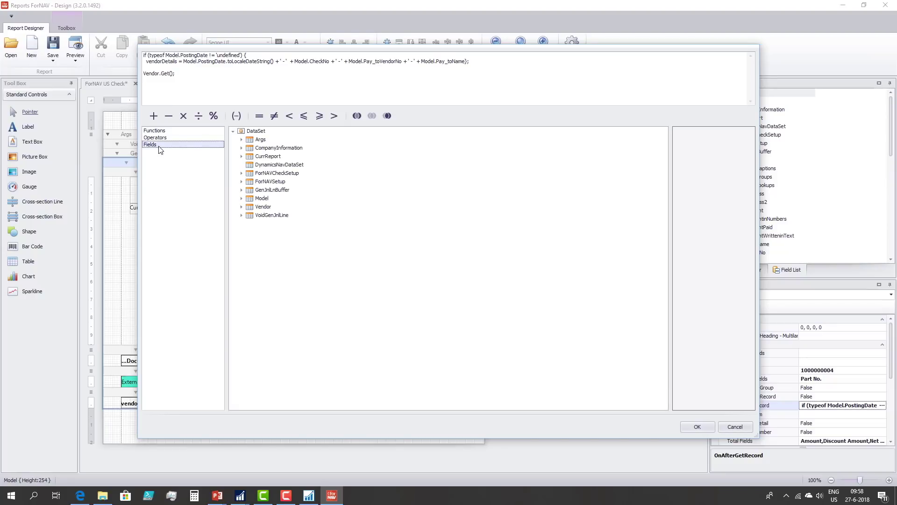
click(241, 198)
scroll(275, 234, down, 6)
click(273, 257)
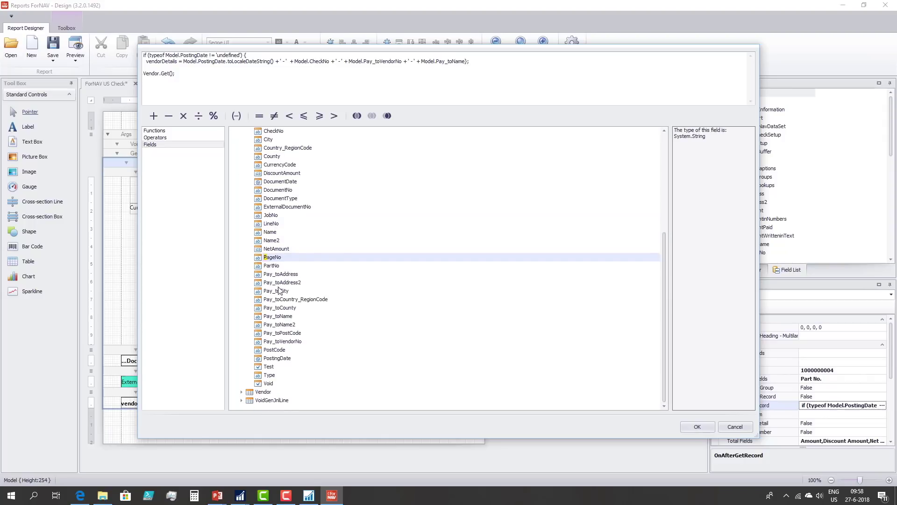
double_click(282, 341)
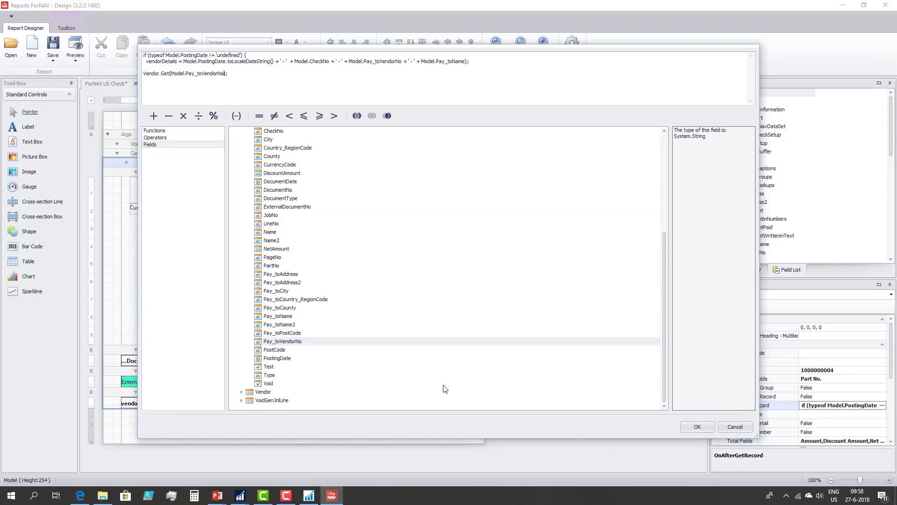
click(697, 425)
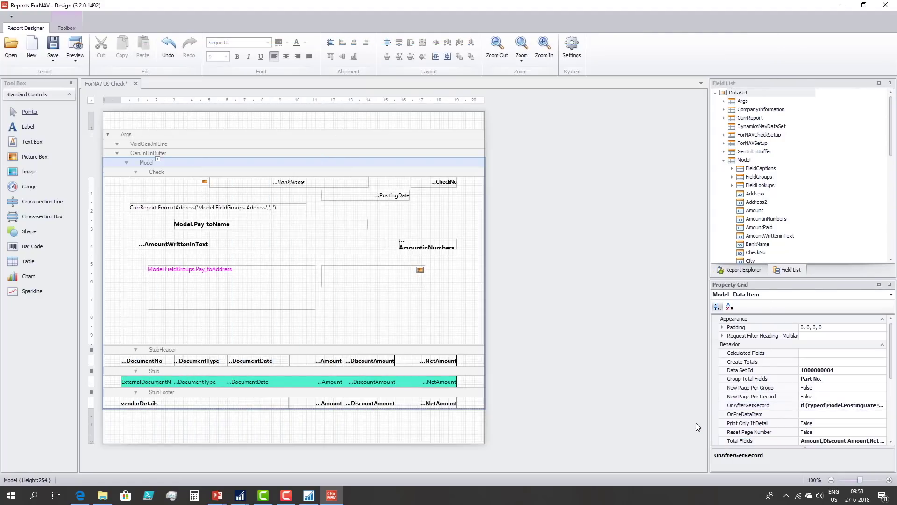
Step: Examine the fields available under Vendor in the data set, and close the report designer without saving the changes
click(724, 160)
click(724, 169)
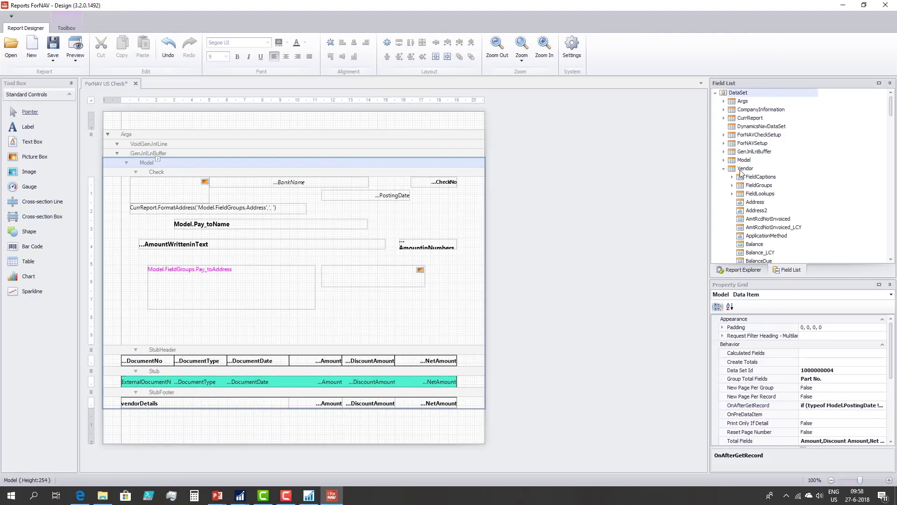
scroll(759, 212, down, 7)
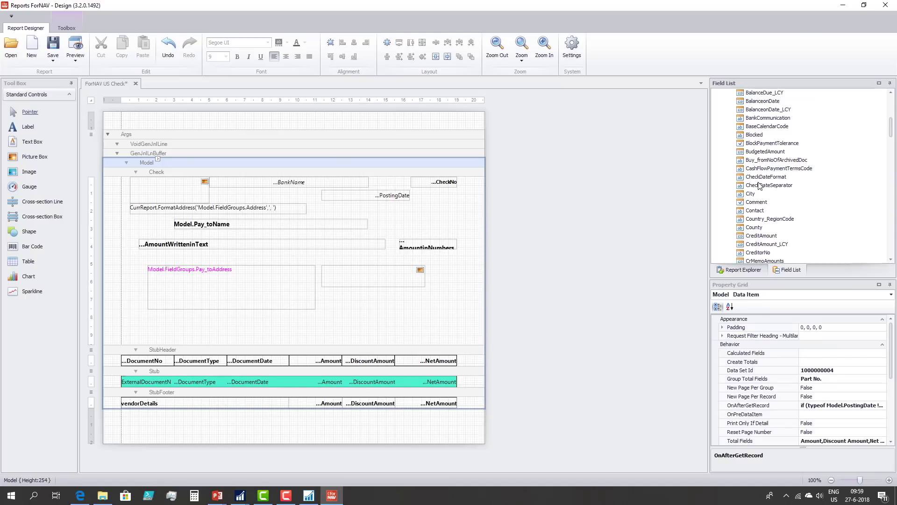
scroll(748, 178, up, 7)
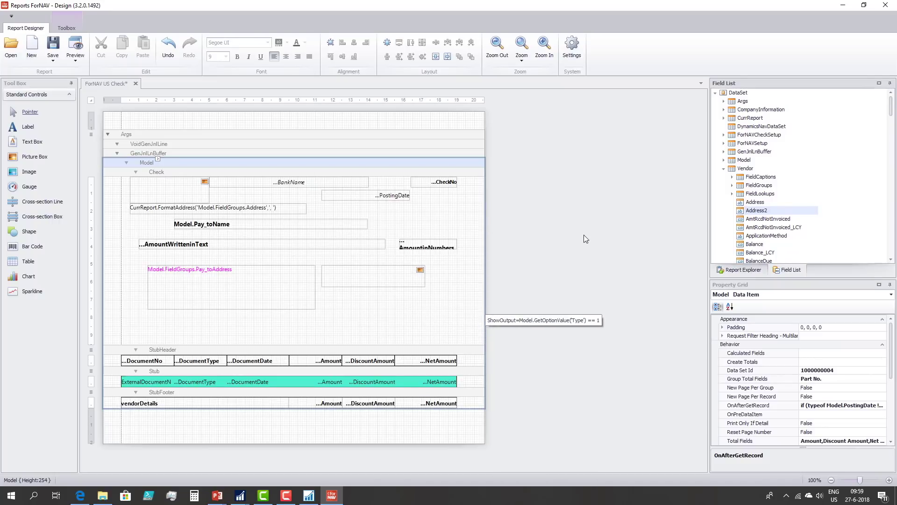
click(885, 4)
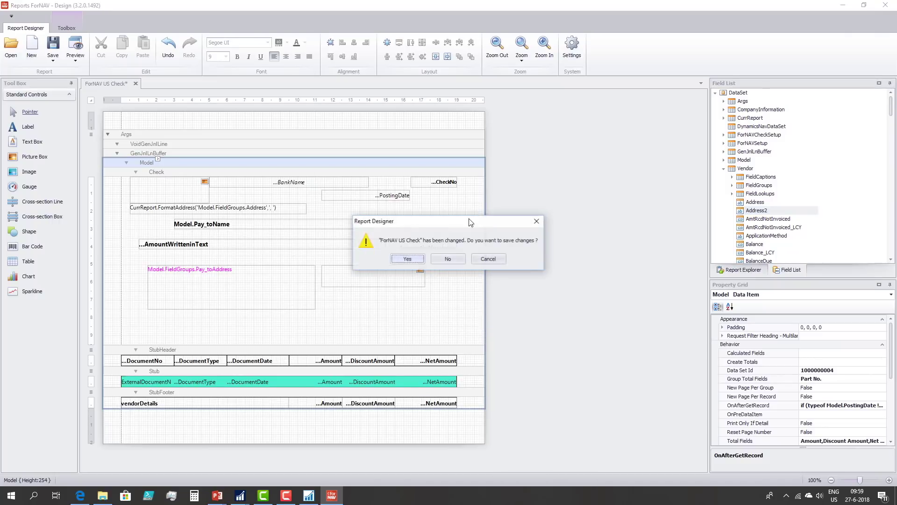
click(449, 258)
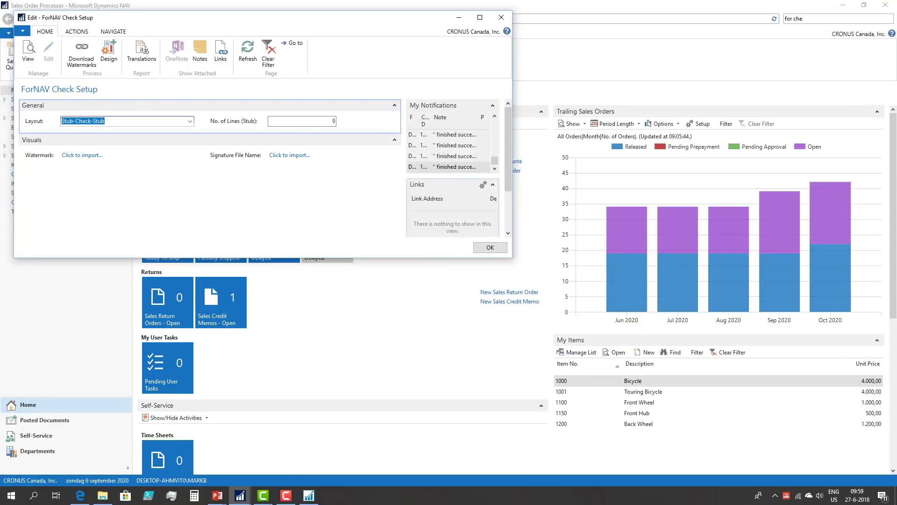
Step: Switch to the Dynamics NAV Development Environment, show all reports, and find and open report 70301 ForNAV US Check in design
click(321, 499)
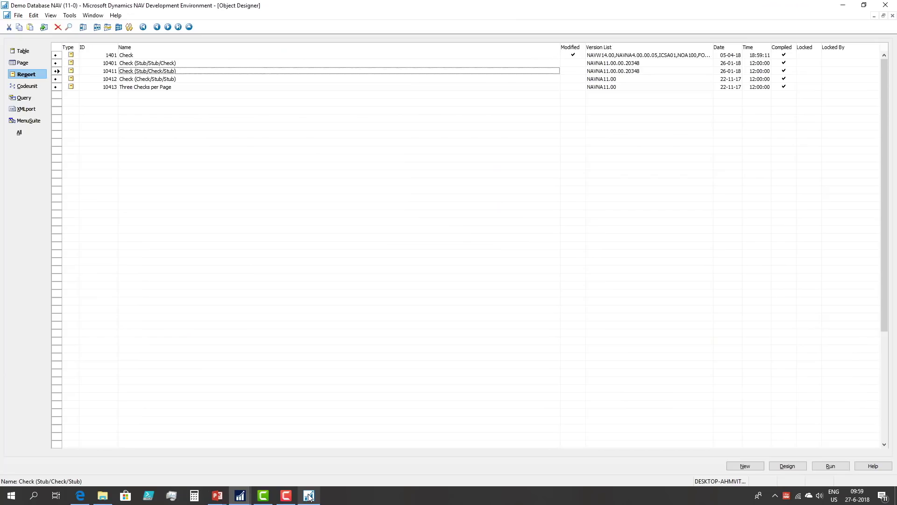
click(118, 27)
text(10413)
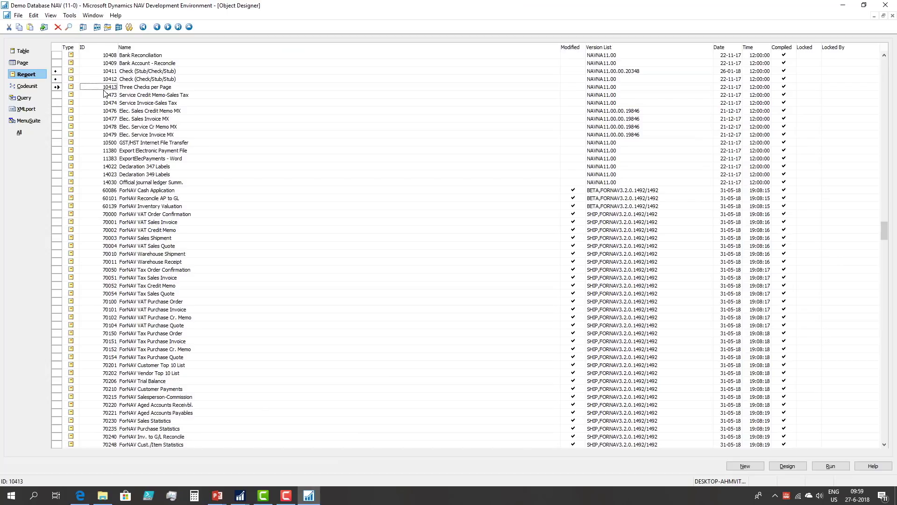
key(ctrl+f)
text(70301)
key(Return)
key(alt+d)
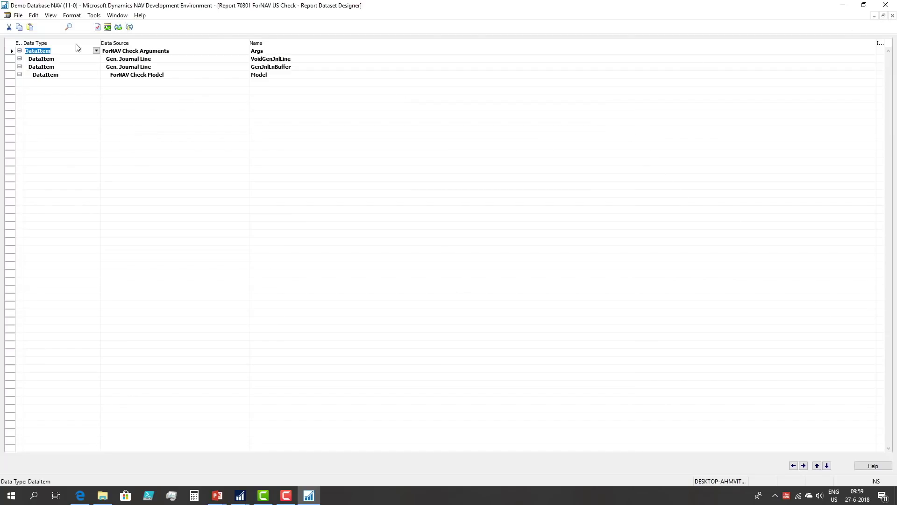
Step: Restore the dataset designer to a smaller window and examine the GenJnlLnBuffer and Model data items with their data sources
click(883, 15)
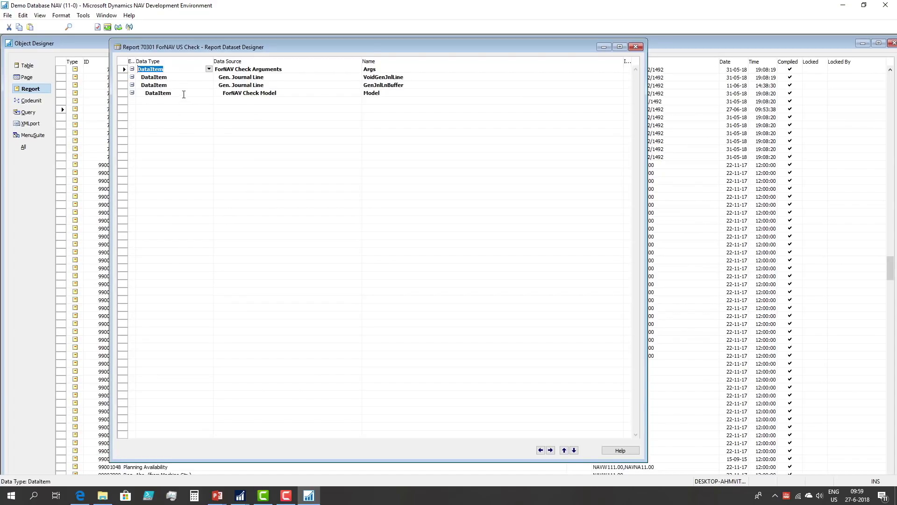
click(286, 85)
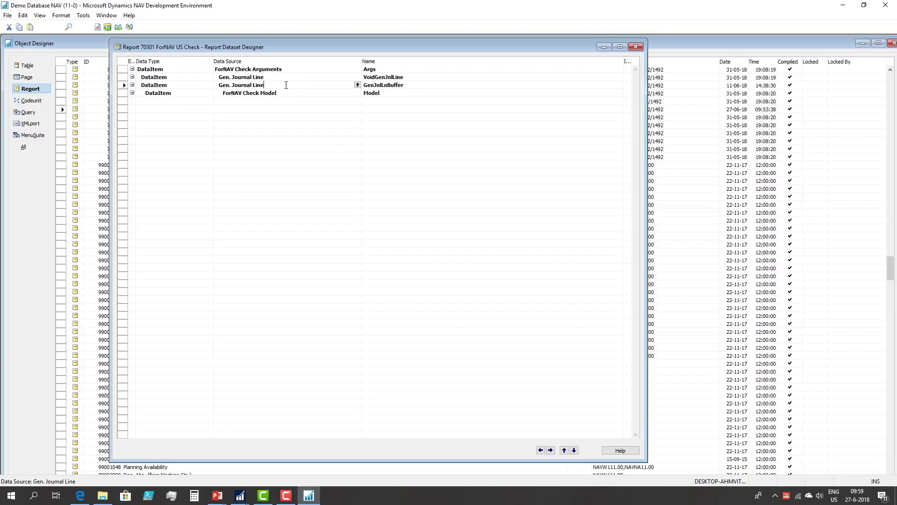
key(Down)
key(Up)
key(Down)
key(Tab)
key(shift+Tab)
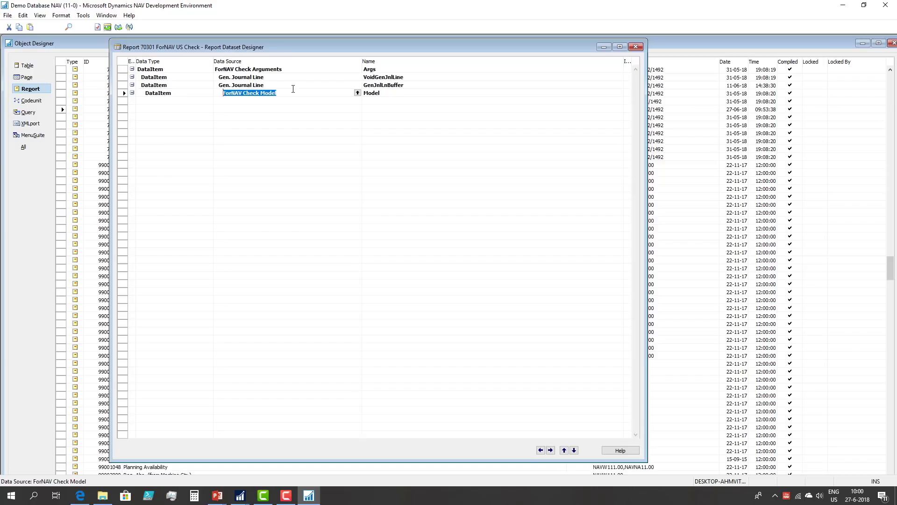
click(293, 89)
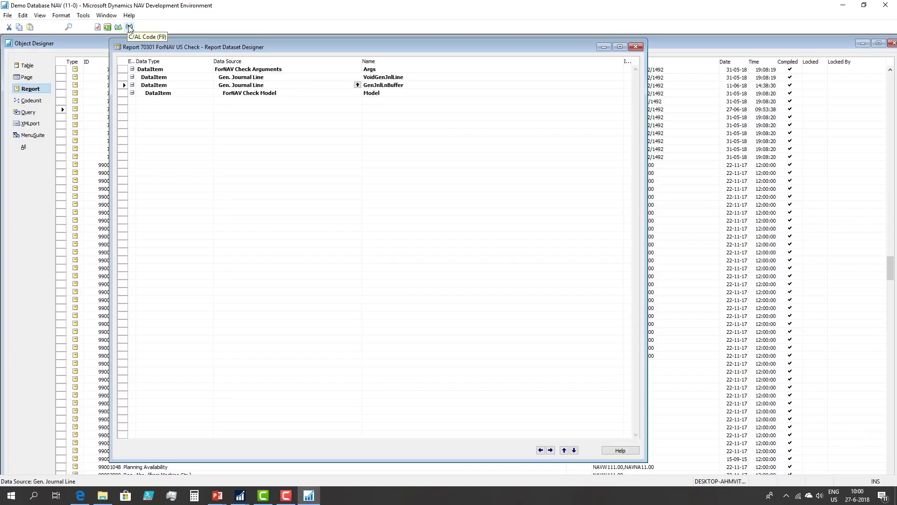
Step: Open the report's C/AL code in a maximized window and highlight the CreateModelFromGenJnlLn call in GenJnlLnBuffer's OnAfterGetRecord trigger
click(130, 27)
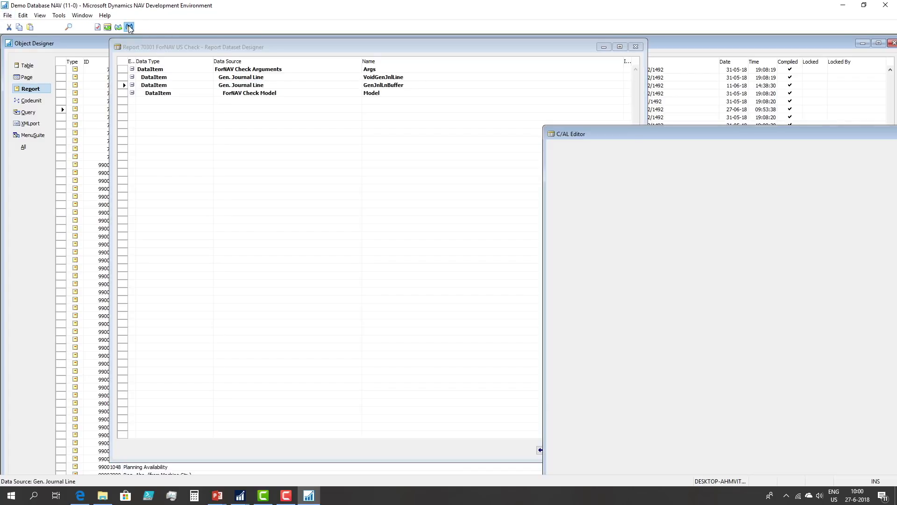
double_click(627, 134)
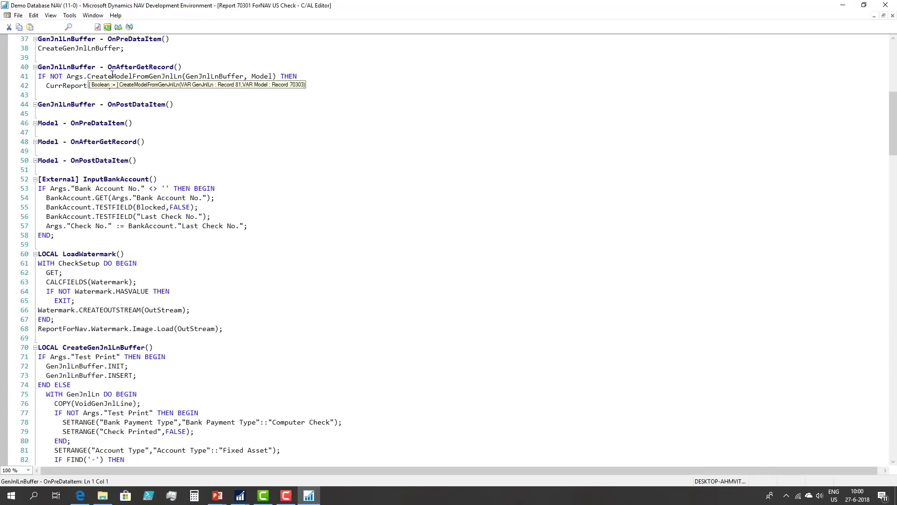
drag(87, 76, 183, 77)
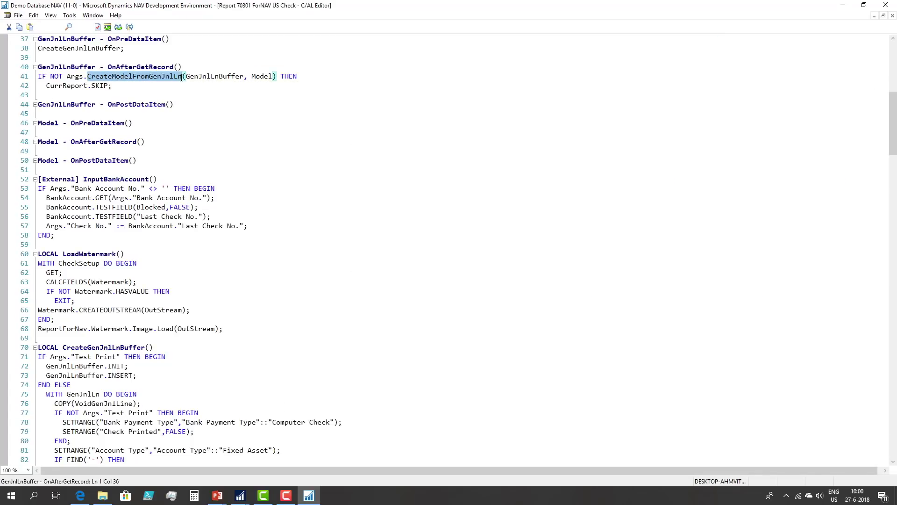
Step: Go to the definition of CreateModelFromGenJnlLn from the call in GenJnlLnBuffer's OnAfterGetRecord trigger
click(132, 76)
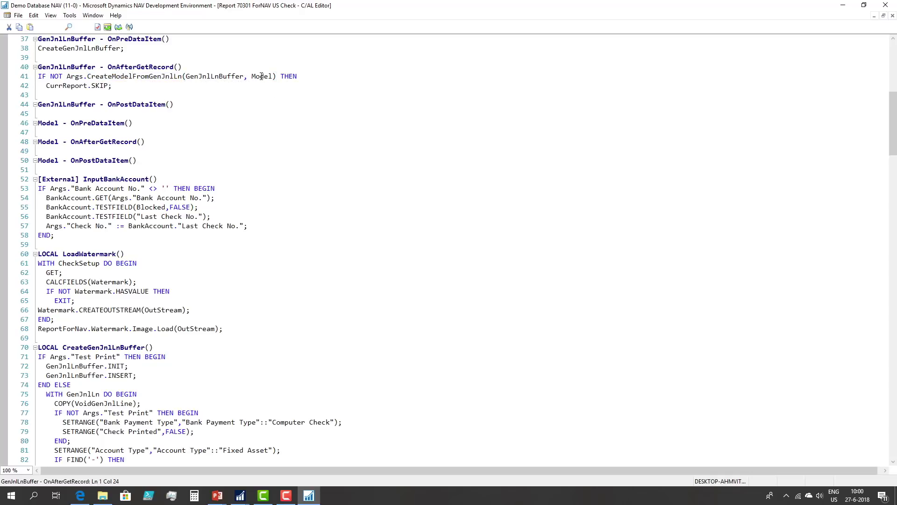
click(119, 86)
mouse_move(130, 79)
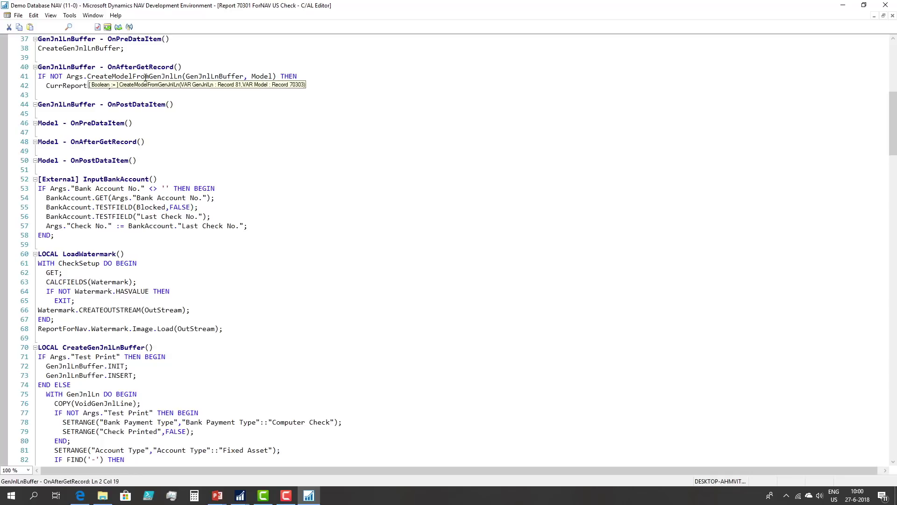
right_click(145, 78)
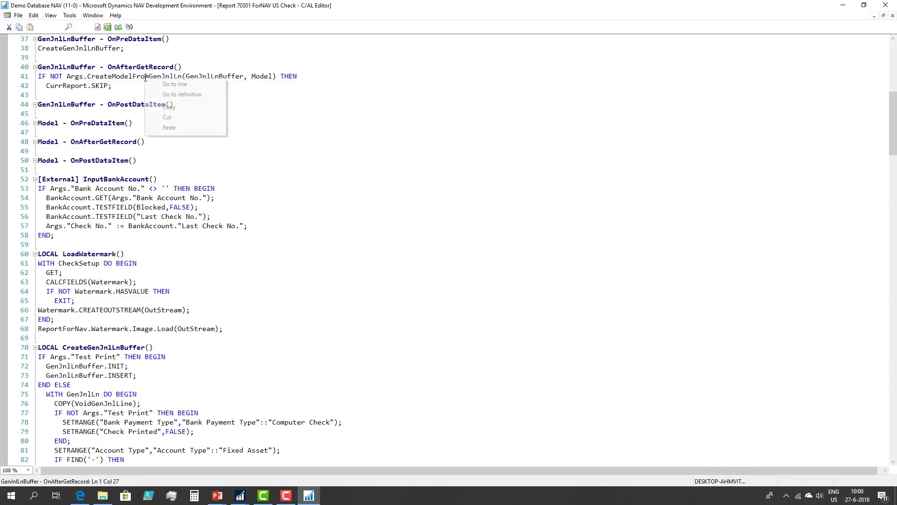
click(163, 95)
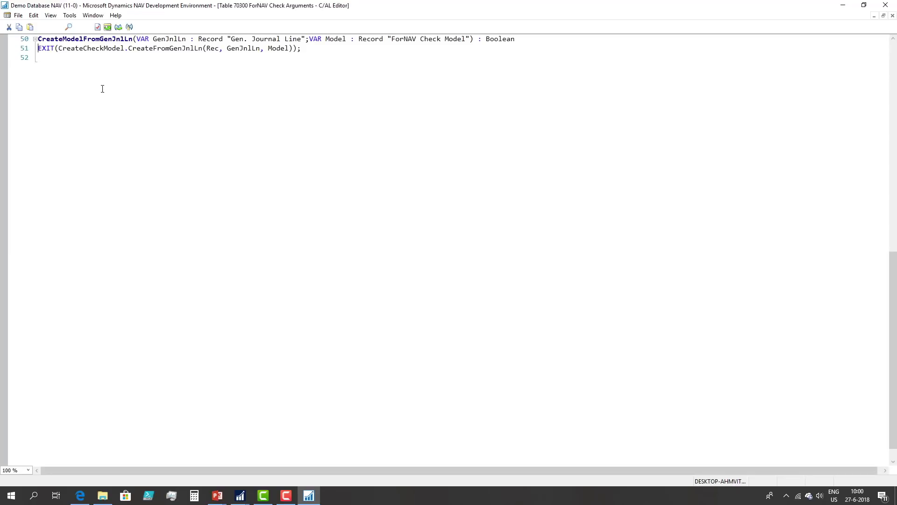
Step: Follow the CreateCheckModel.CreateFromGenJnlLn call in the Check Arguments table code to its definition
click(147, 49)
right_click(147, 48)
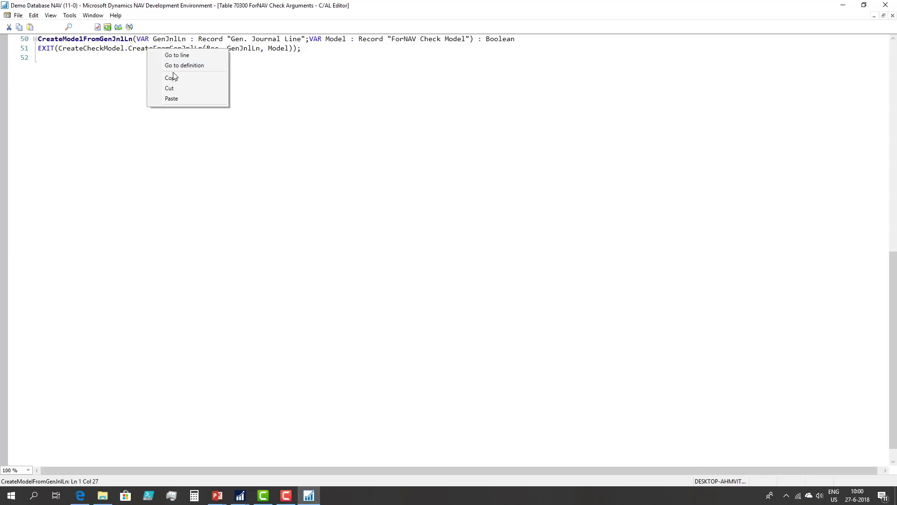
click(175, 66)
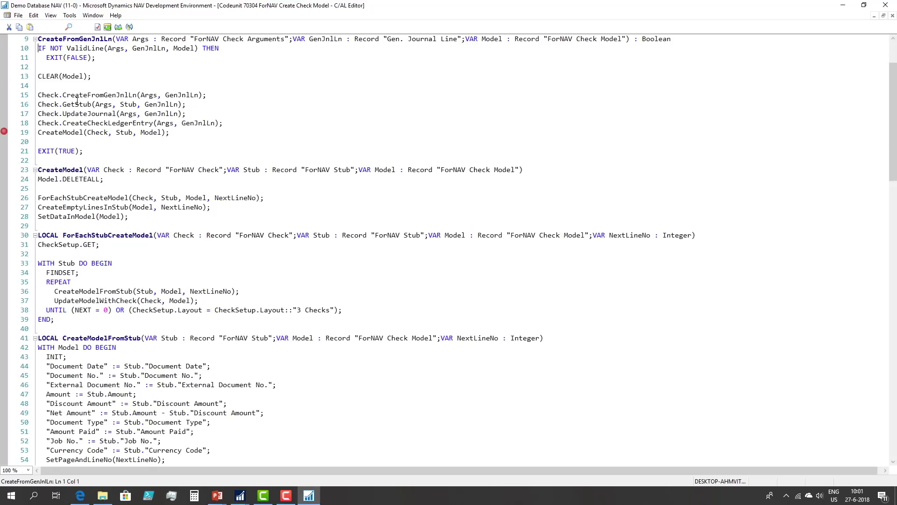
Step: Examine the ValidLine check and the Check.CreateFromGenJnlLn call in the codeunit, and switch to the PowerPoint presentation
mouse_move(40, 95)
drag(68, 49, 96, 48)
click(75, 95)
click(217, 495)
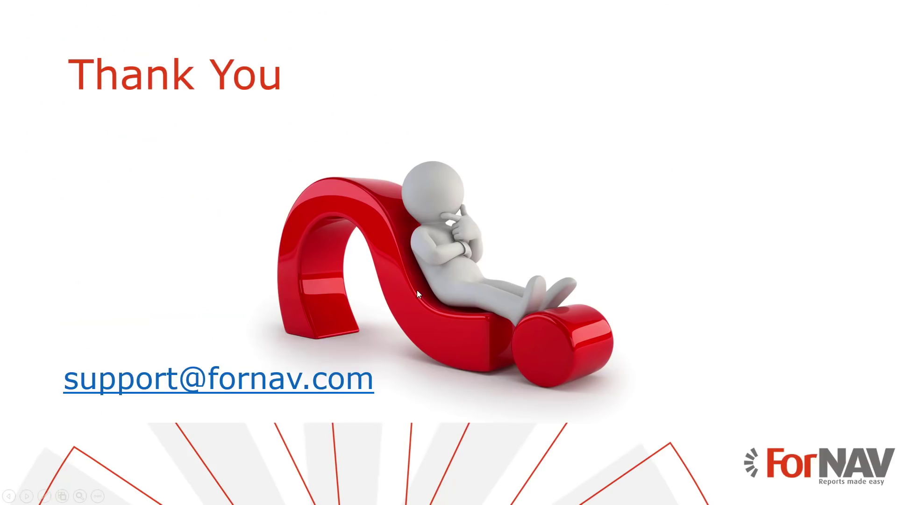